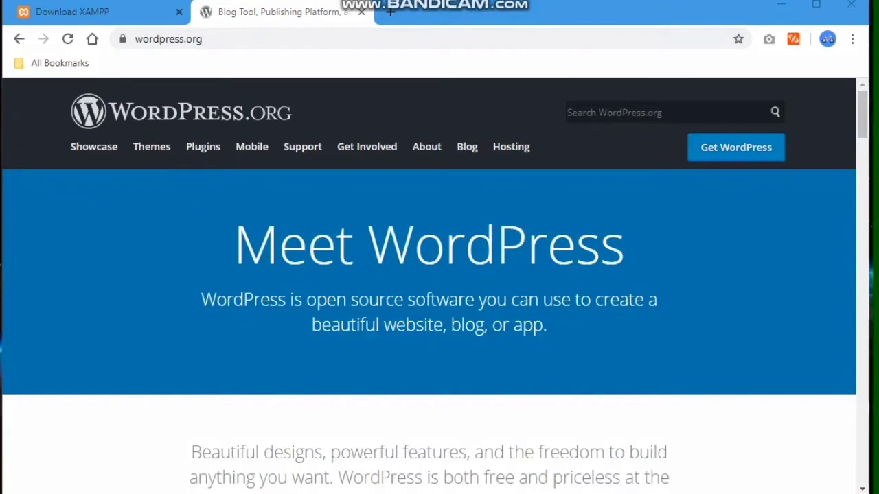
- Download the WordPress 5.4 zip package from WordPress.org
left_click_drag(110, 31, 213, 54)
mouse_move(668, 125)
left_mouse_down()
mouse_move(739, 164)
mouse_move(795, 174)
left_mouse_up()
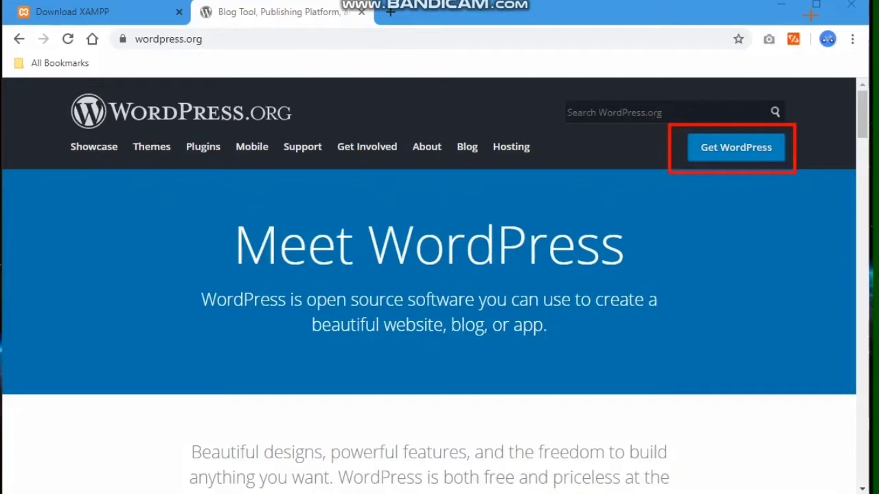
left_click(741, 153)
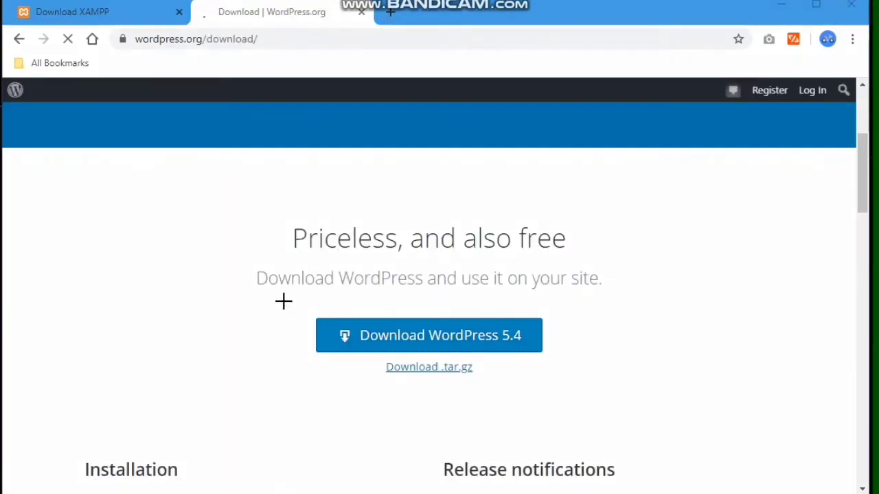
mouse_move(295, 298)
left_mouse_down()
mouse_move(395, 362)
mouse_move(547, 357)
mouse_move(563, 365)
left_mouse_up()
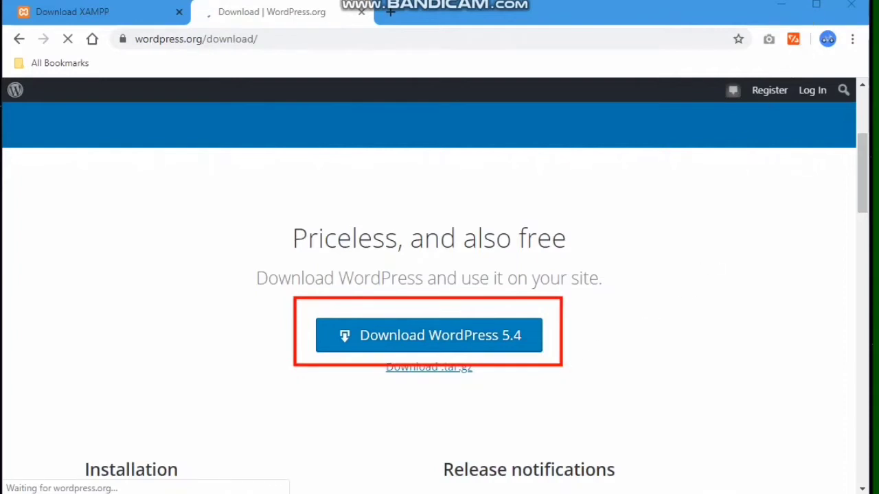
left_click(427, 343)
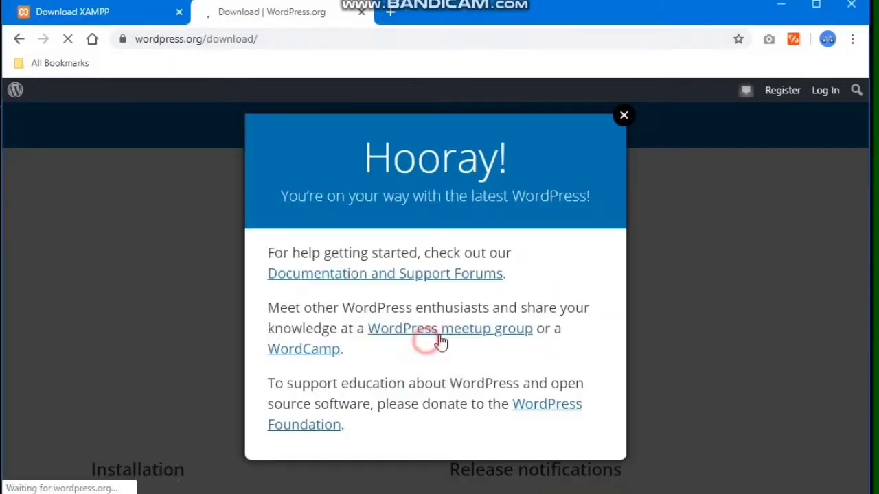
- Dismiss the thank-you popup and show wordpress-5.4.zip in its folder
left_click(623, 114)
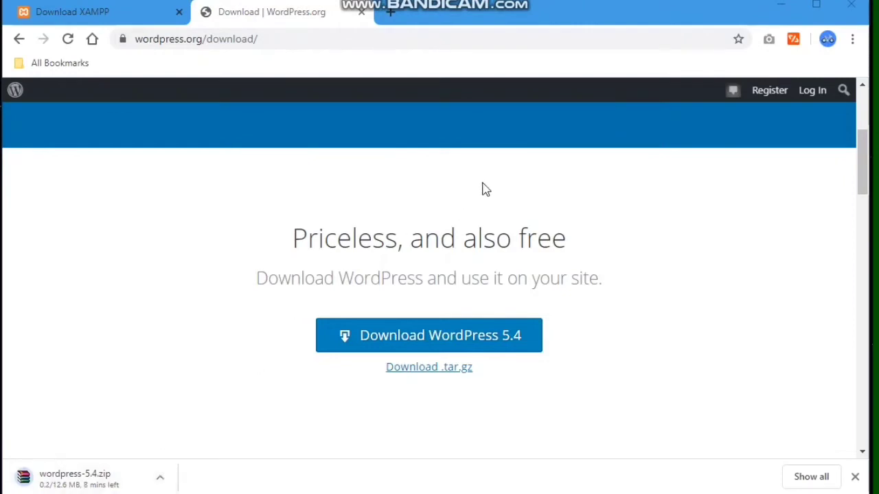
left_click(675, 327)
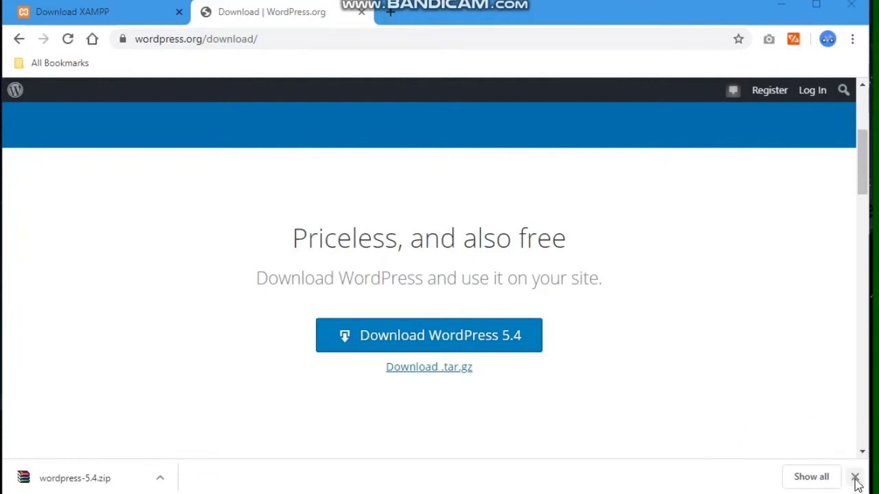
left_click(160, 476)
left_click(173, 429)
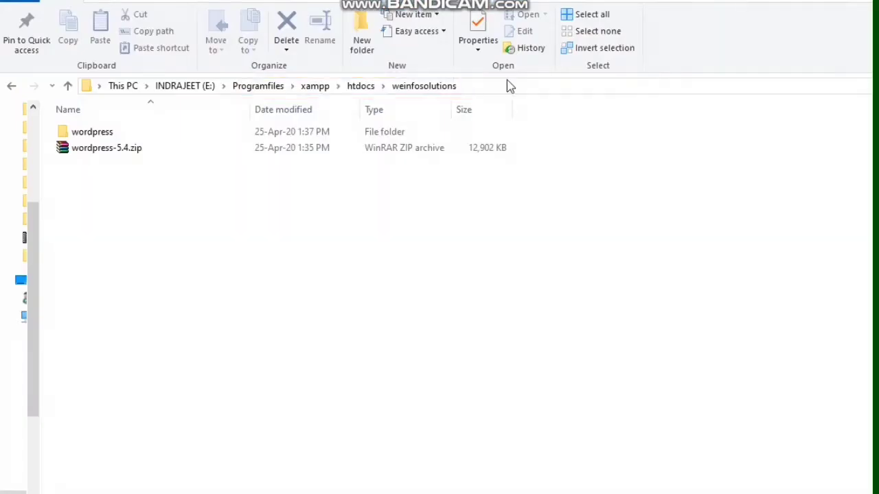
- Extract wordpress-5.4.zip into weinfosolutions and open the extracted wordpress folder
right_click(134, 153)
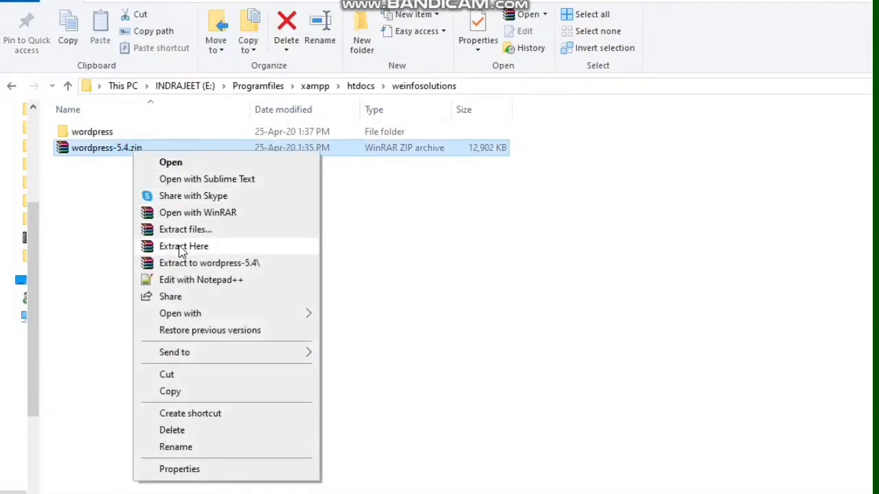
left_click(182, 248)
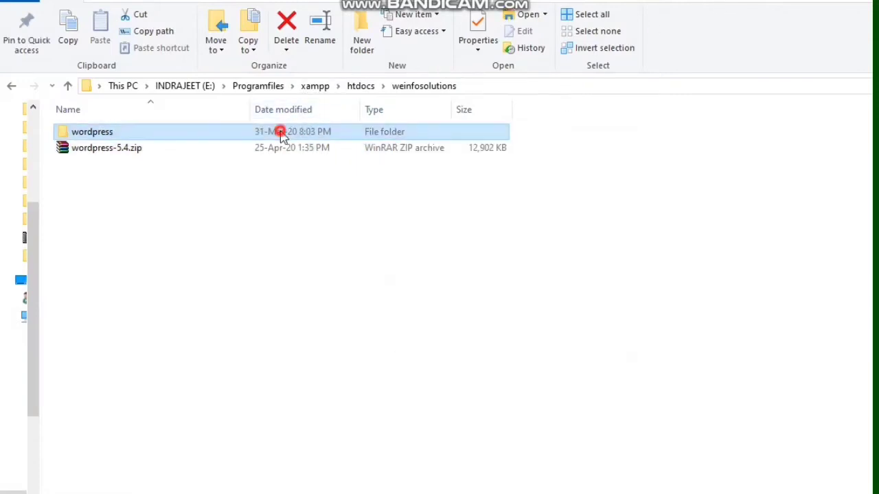
double_click(281, 133)
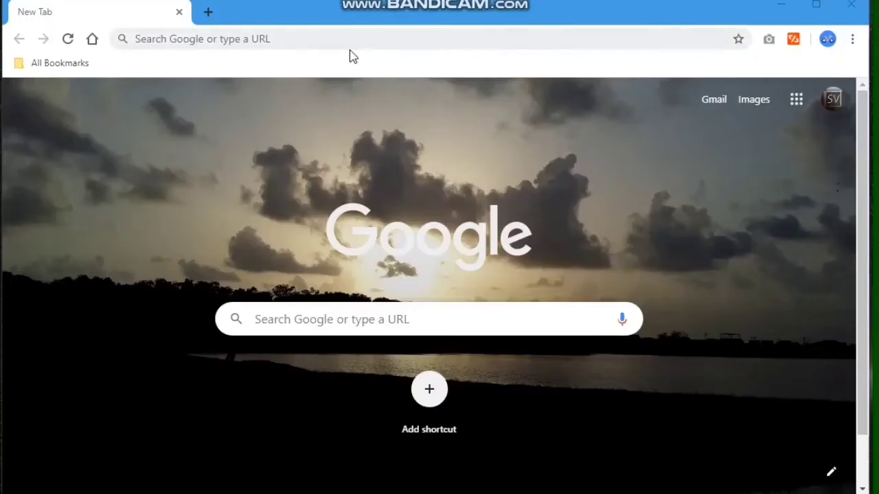
left_click(341, 37)
- Load localhost/weinfosolutions/wordpress and advance the setup wizard to the database details form
type("http://localhost/weinfosolutions/wordpress")
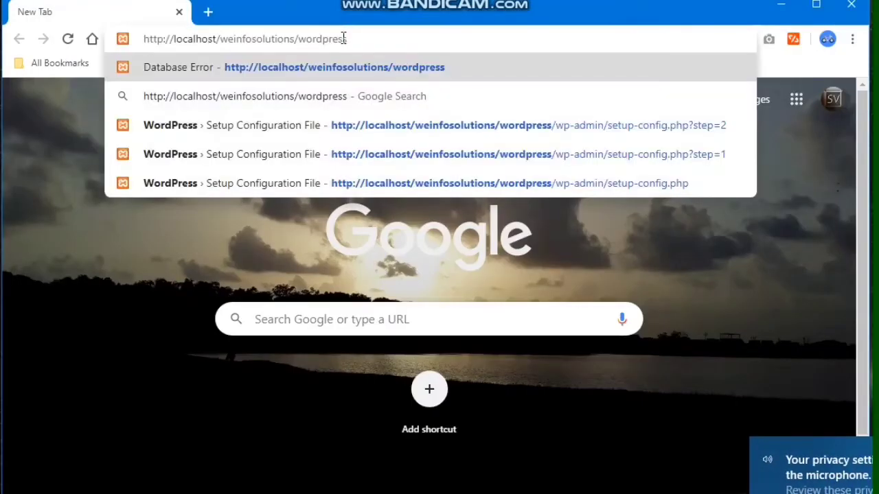
key("Return")
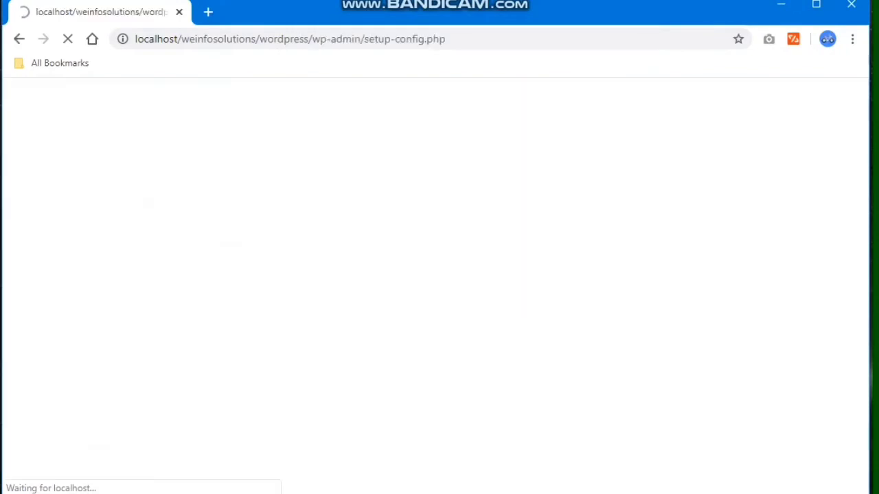
scroll(300, 298, "down", 2)
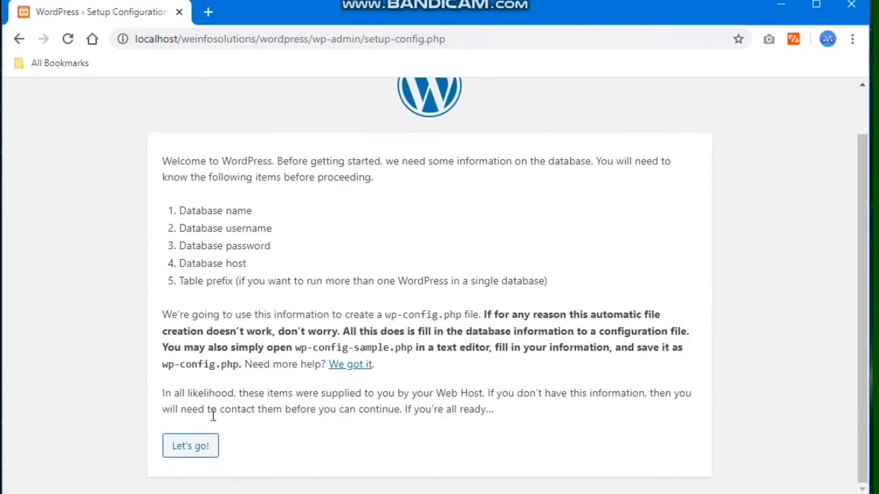
left_click(199, 446)
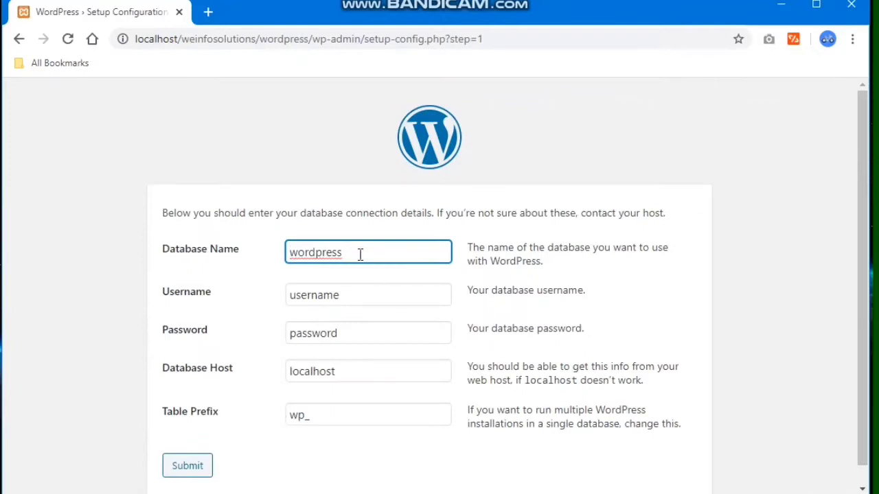
- Open the XAMPP localhost dashboard in a new tab
left_click(206, 12)
type("localhost")
key("Return")
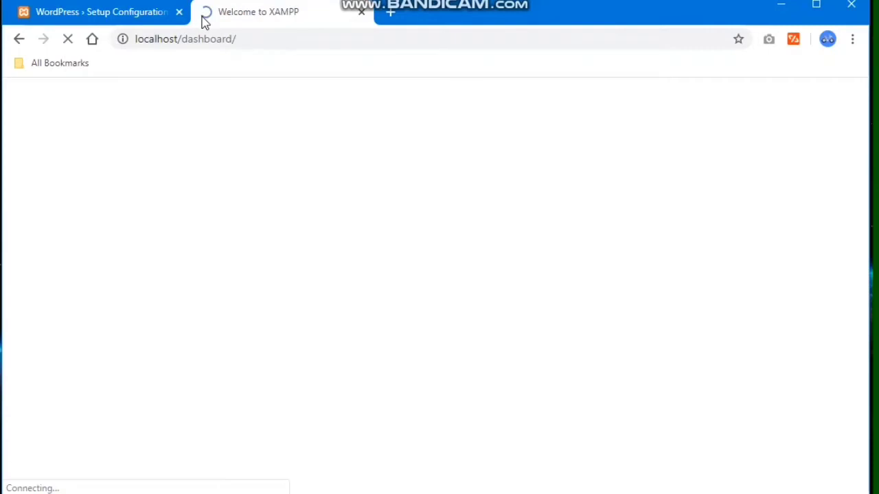
- Create an empty database named weinfodemo in phpMyAdmin and open it
left_click(800, 99)
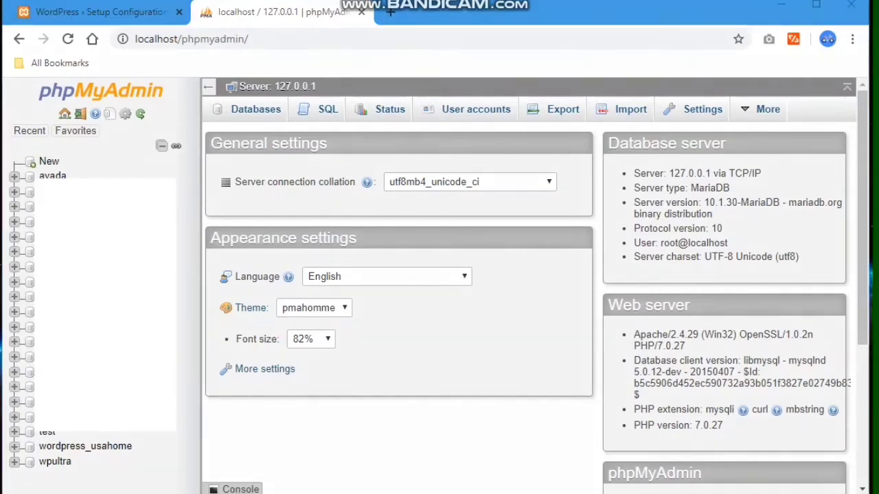
left_click_drag(18, 152, 75, 172)
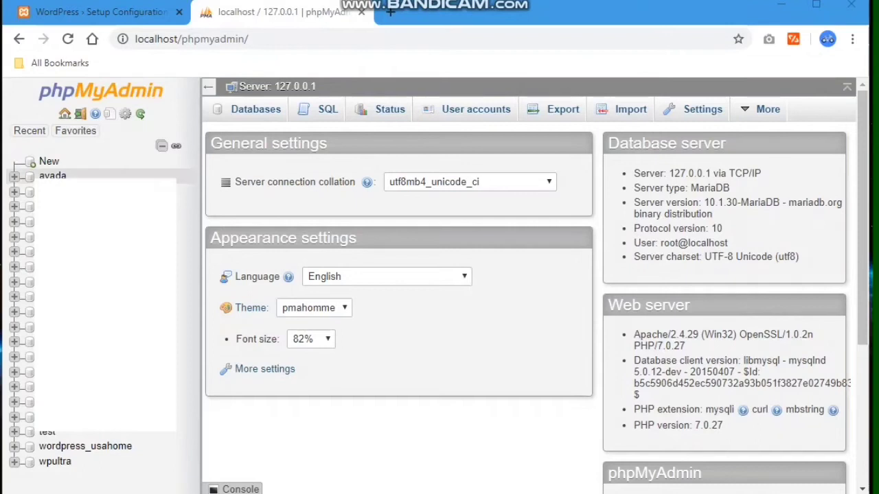
left_click(49, 161)
left_click(250, 221)
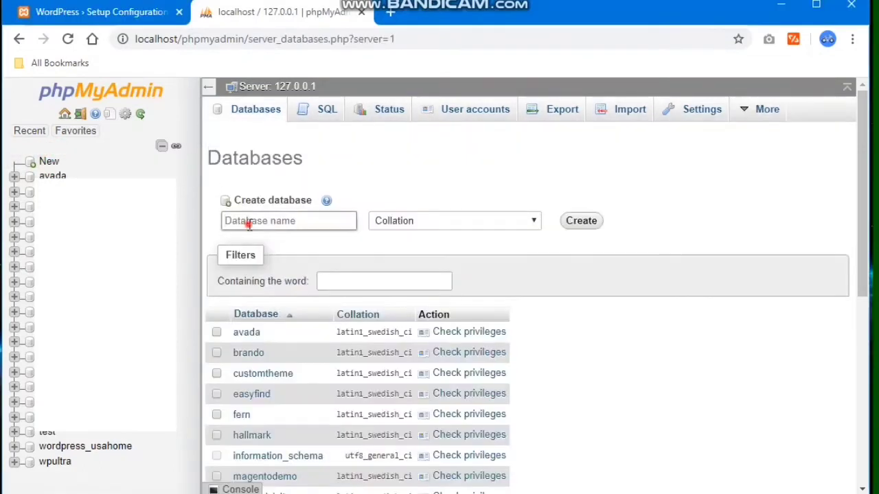
type("weinfodemo")
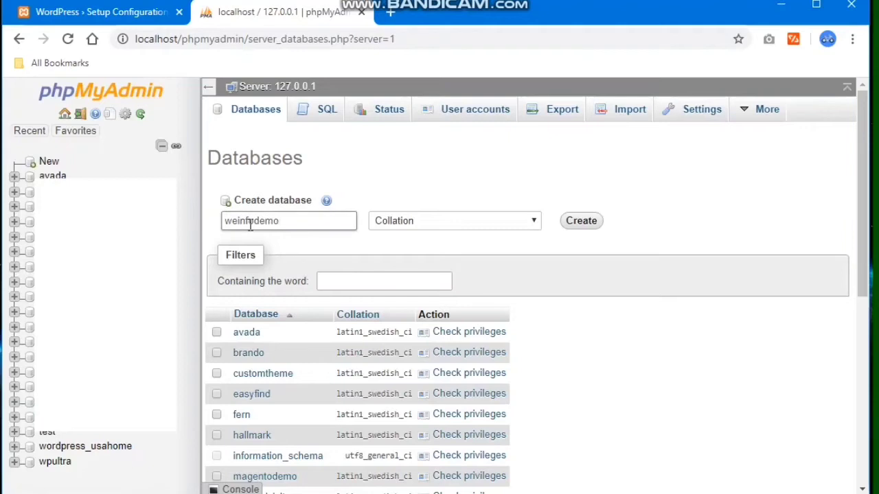
key("ctrl+a")
key("ctrl+c")
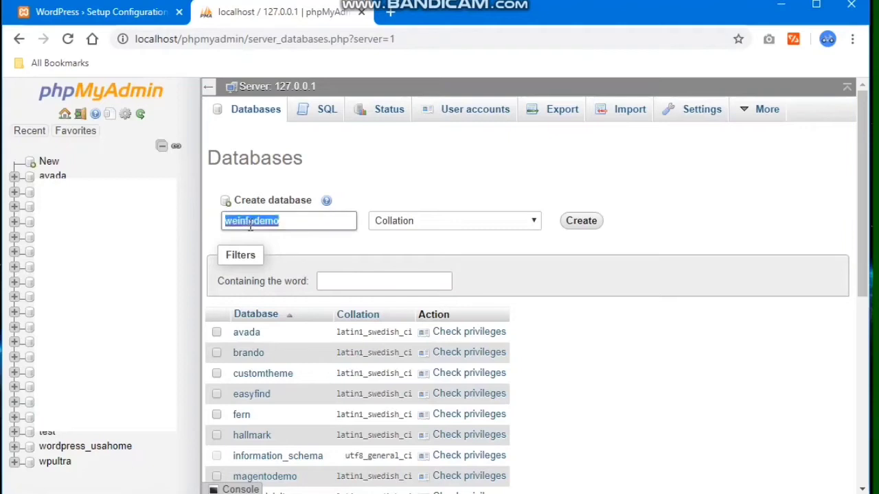
key("Return")
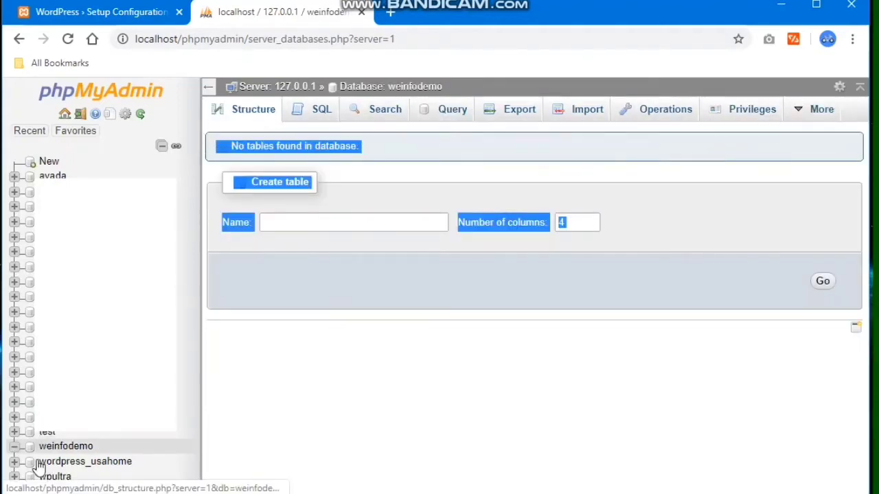
left_click(55, 452)
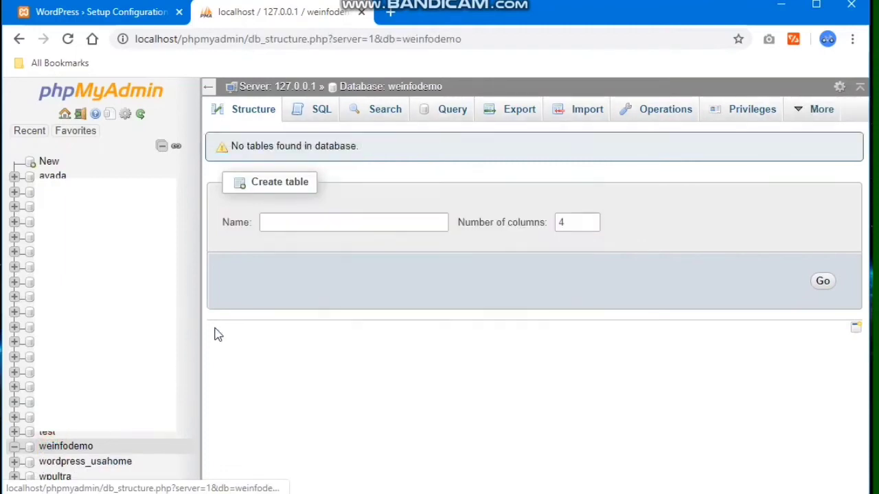
- Paste weinfodemo as the Database Name in the WordPress setup form
left_click(68, 12)
double_click(364, 255)
key("ctrl+v")
double_click(348, 298)
- Enter username root, clear the password, set table prefix wein_, and submit
type("root")
left_click(338, 333)
left_click_drag(338, 333, 262, 336)
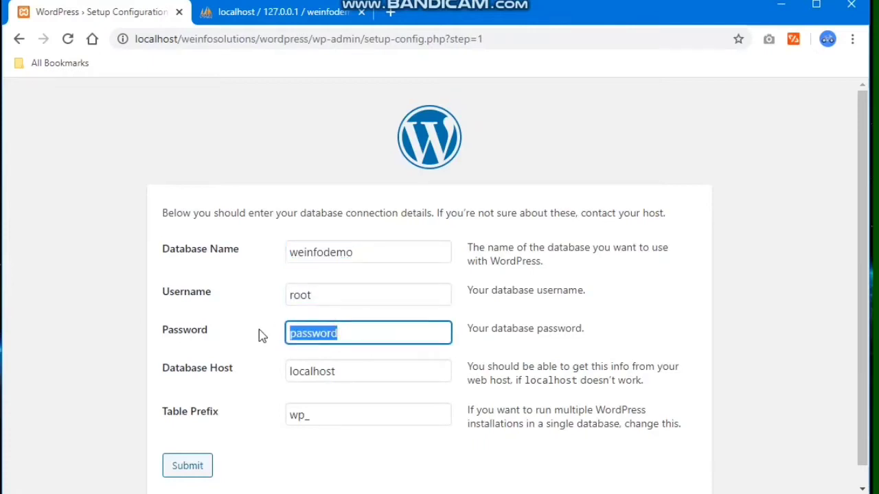
type("r")
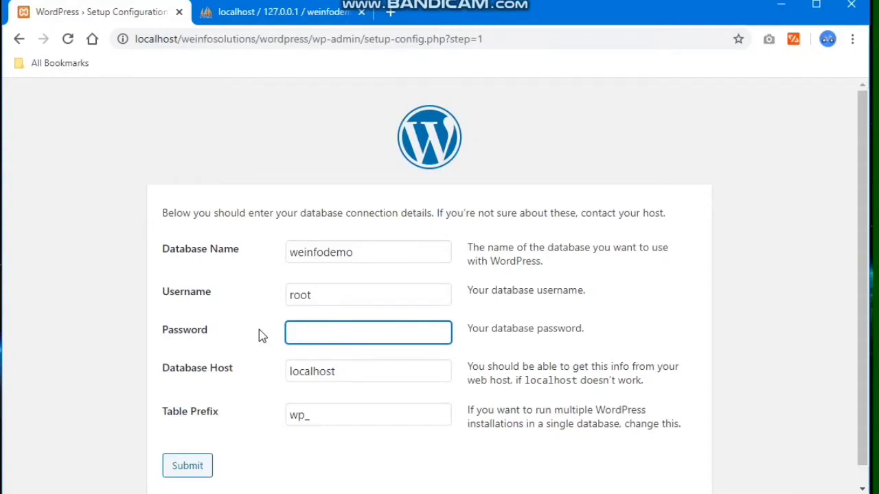
left_click(338, 369)
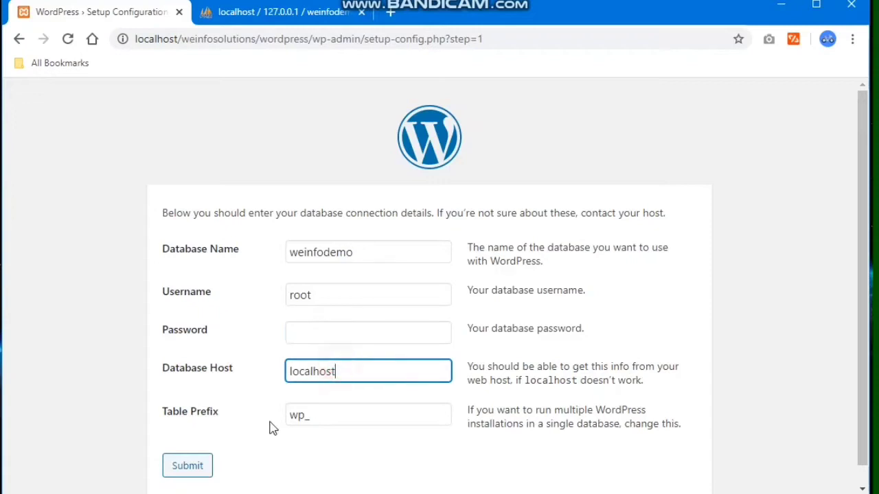
left_click_drag(306, 415, 279, 420)
type("wein")
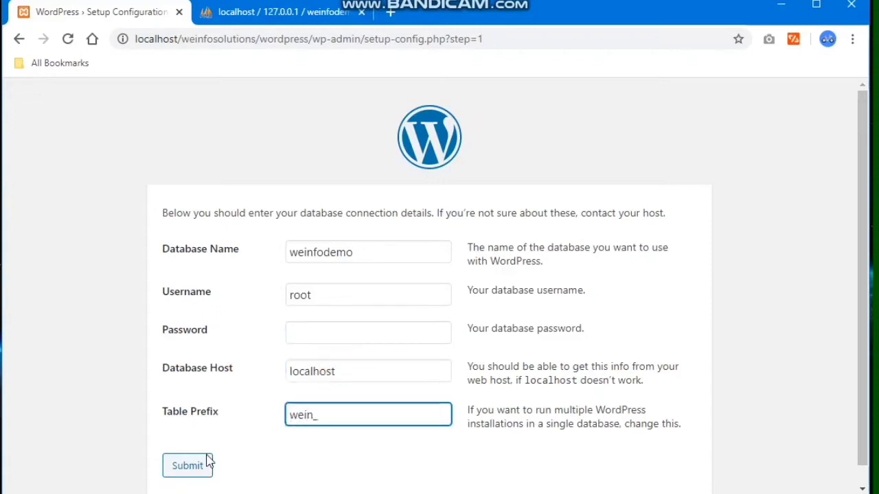
type("_")
left_click(197, 467)
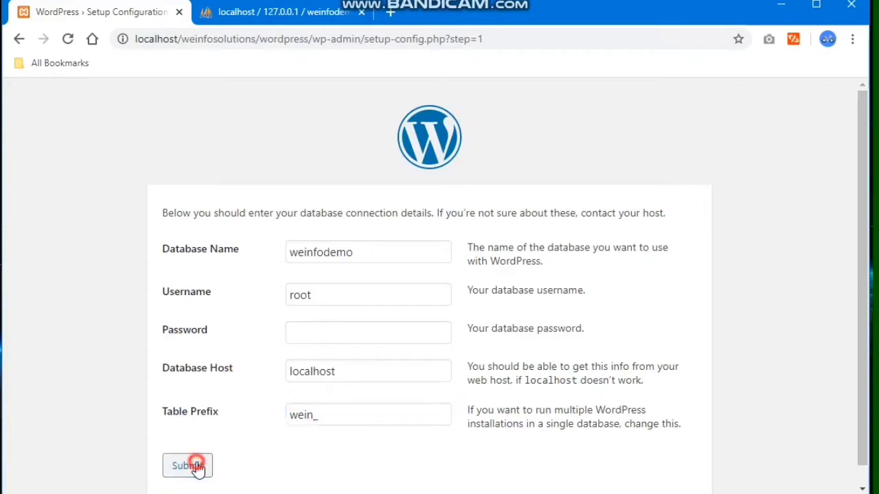
- Run the installation and enter site title Weinfosolutions Demo with username admin
left_click(245, 272)
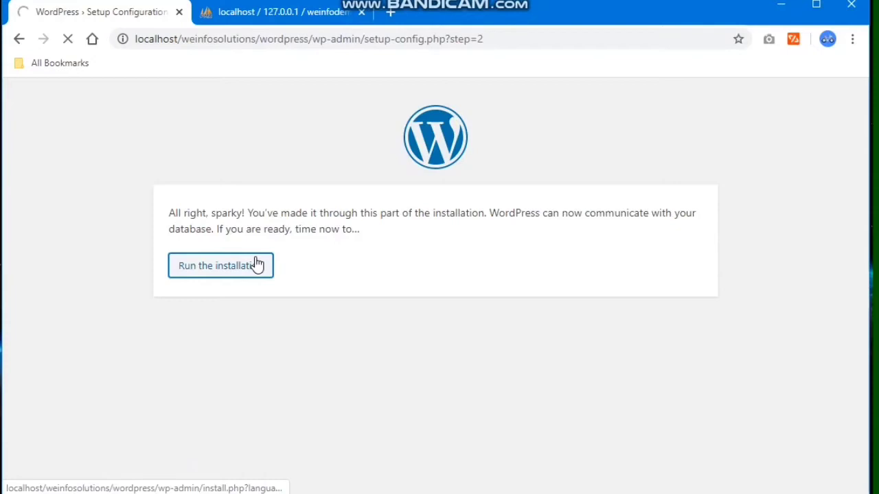
scroll(270, 302, "down", 3)
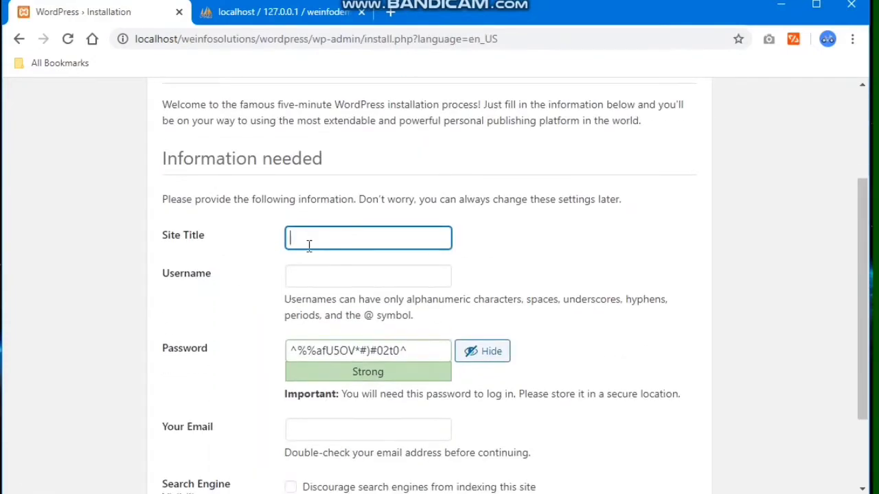
type("Weinfos")
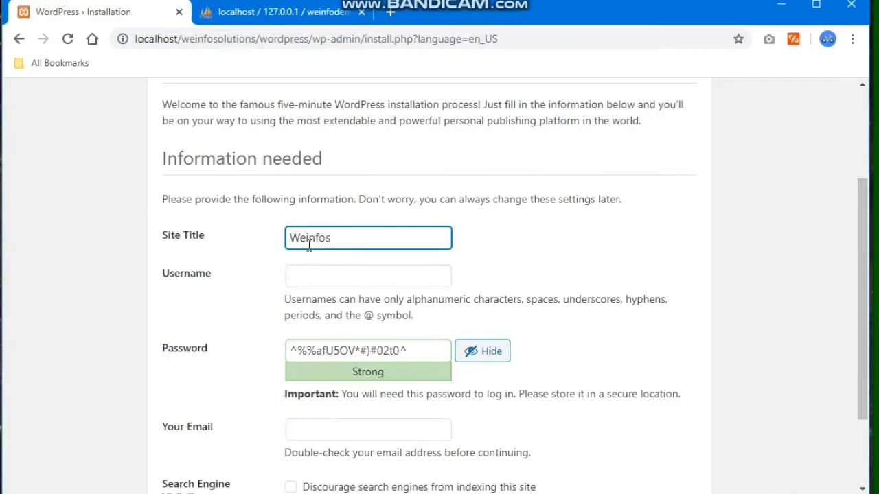
type("olutions Demo")
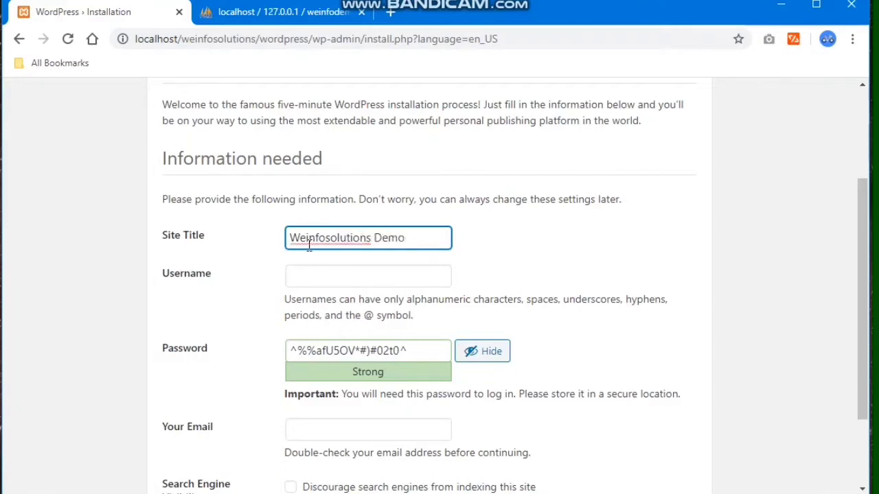
left_click(307, 277)
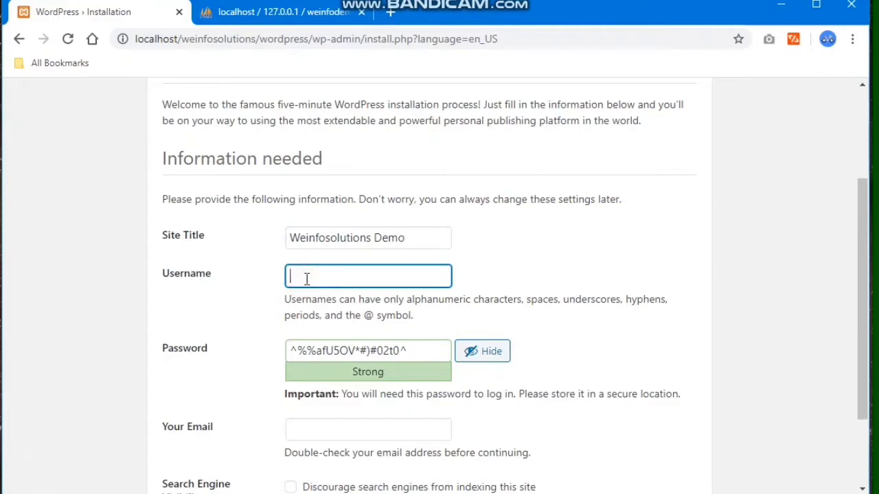
type("admin")
- Replace the generated password with a custom weak password and confirm its use
triple_click(357, 351)
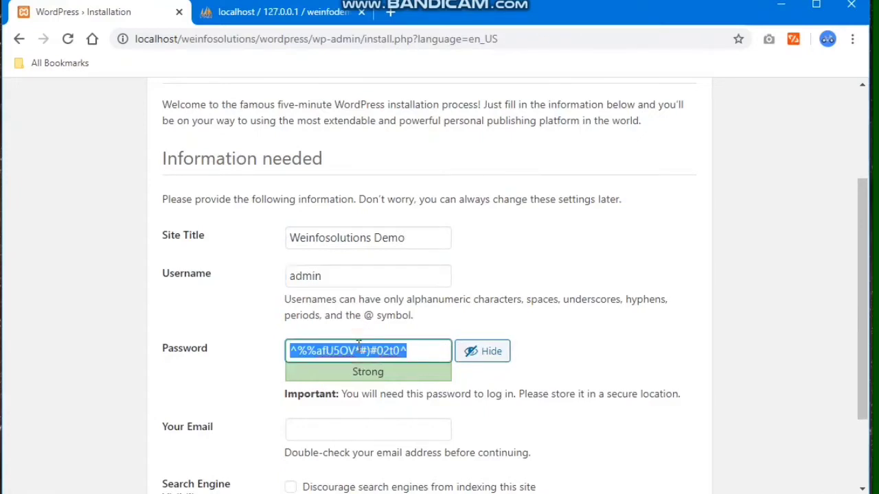
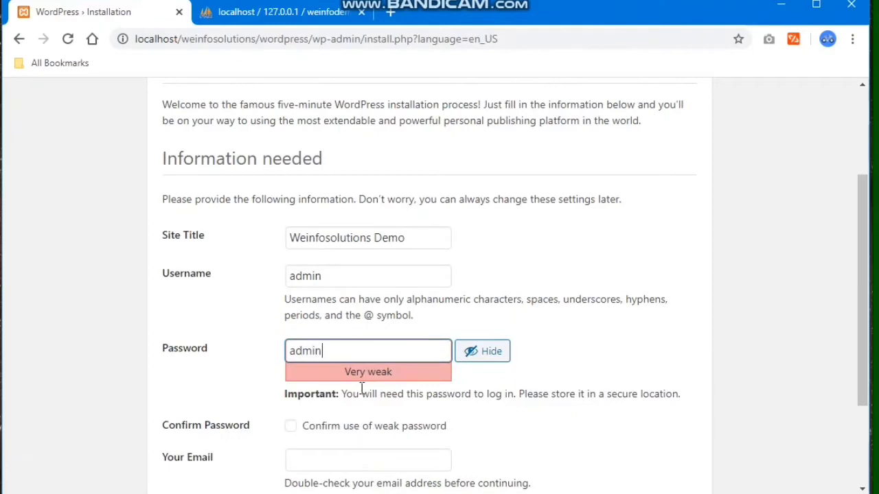
left_click(291, 429)
double_click(343, 352)
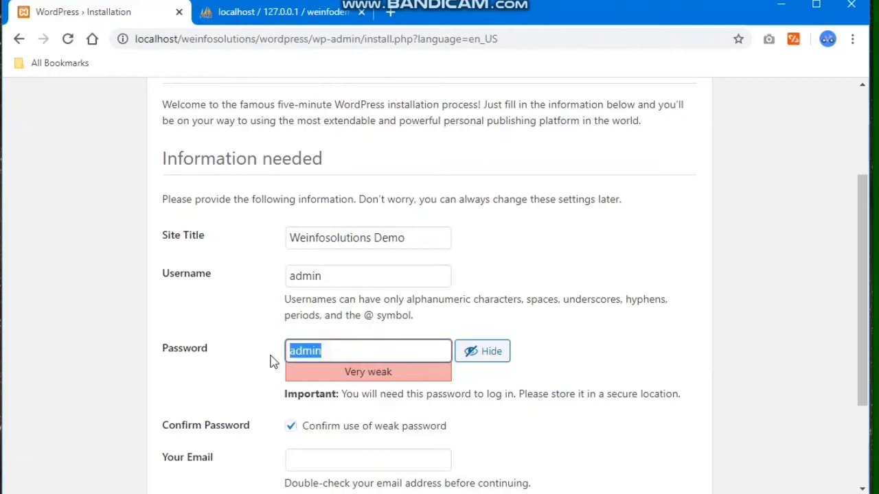
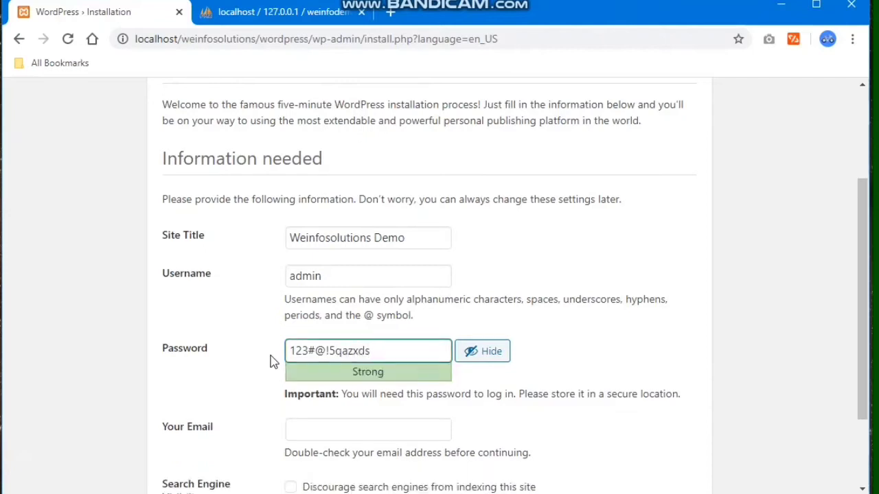
left_click_drag(281, 359, 275, 417)
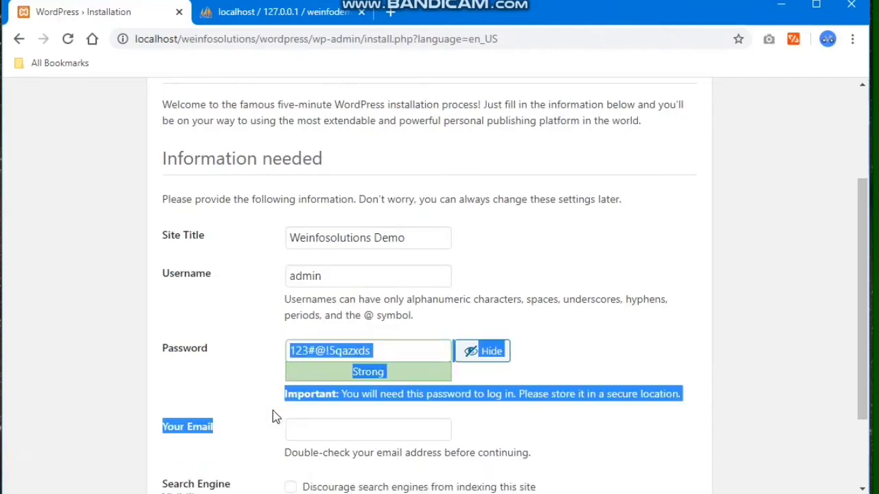
left_click(275, 417)
left_click_drag(373, 351, 287, 350)
type("admin")
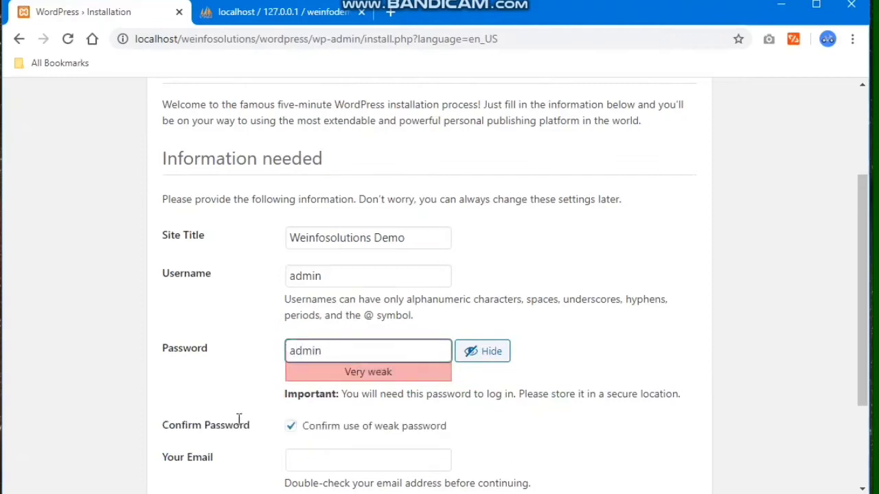
left_click(237, 420)
- Enter the admin e-mail address and install WordPress
left_click(295, 462)
type("t")
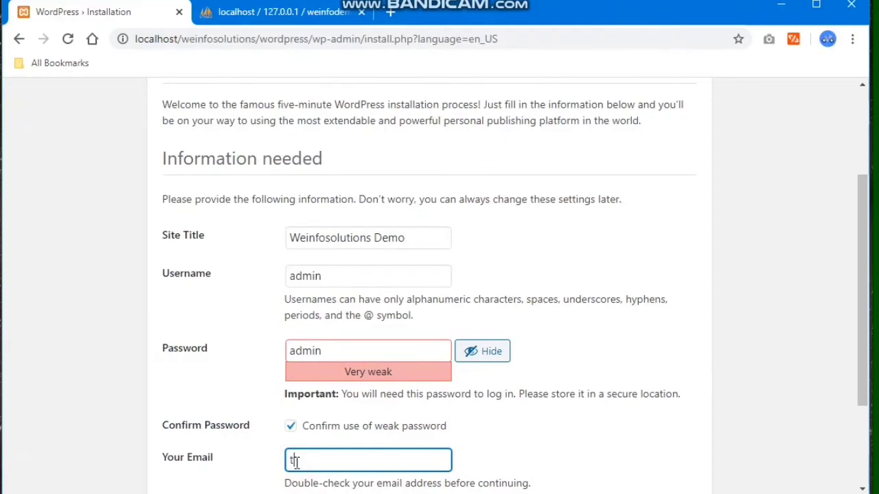
type("est@gmail.com")
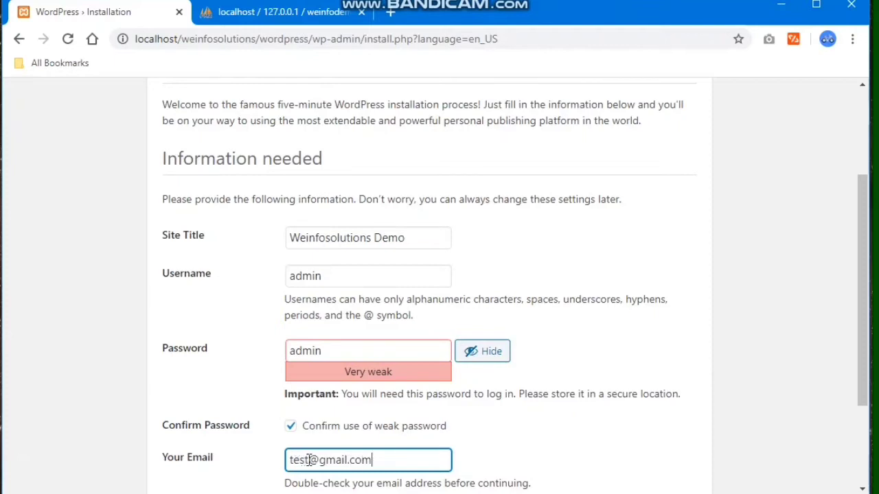
left_click(309, 460)
type("weinfo")
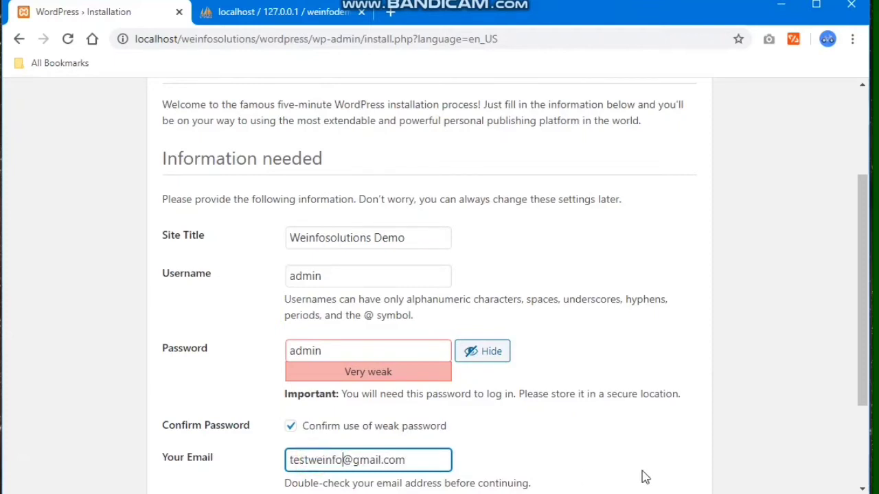
left_click(578, 450)
scroll(480, 426, "down", 2)
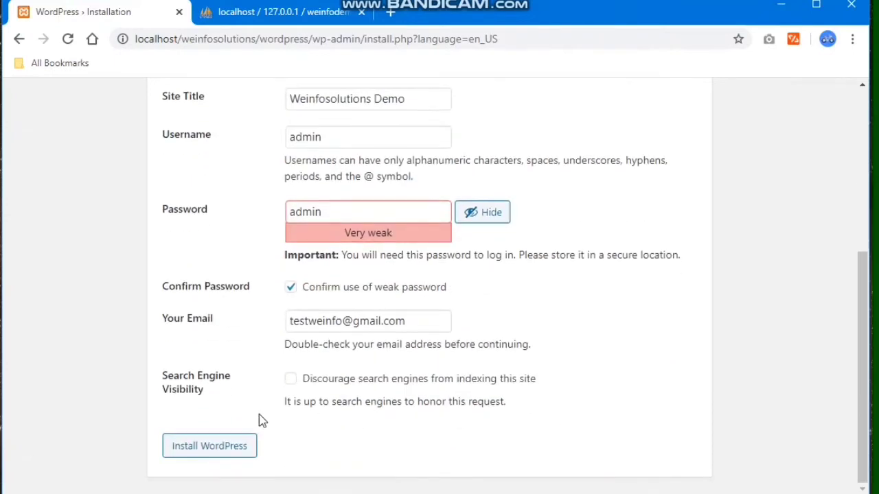
left_click(226, 444)
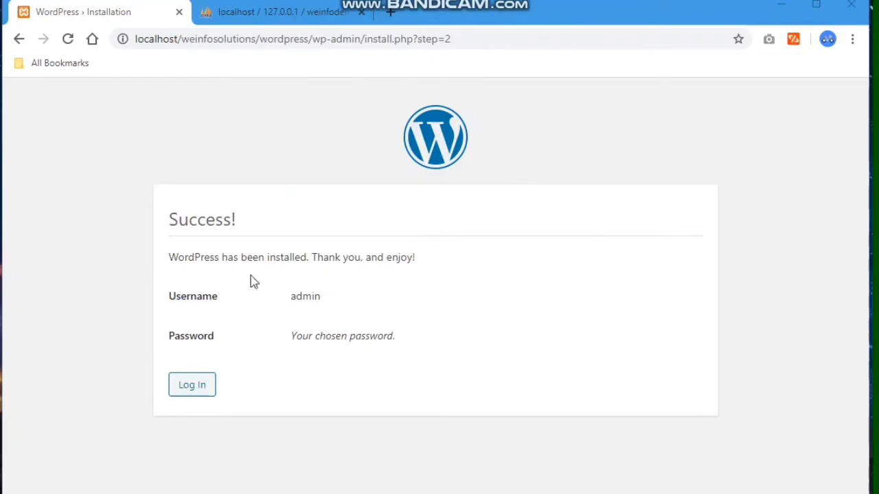
- Log in to the new site as admin with its password to reach the Dashboard
left_click(193, 386)
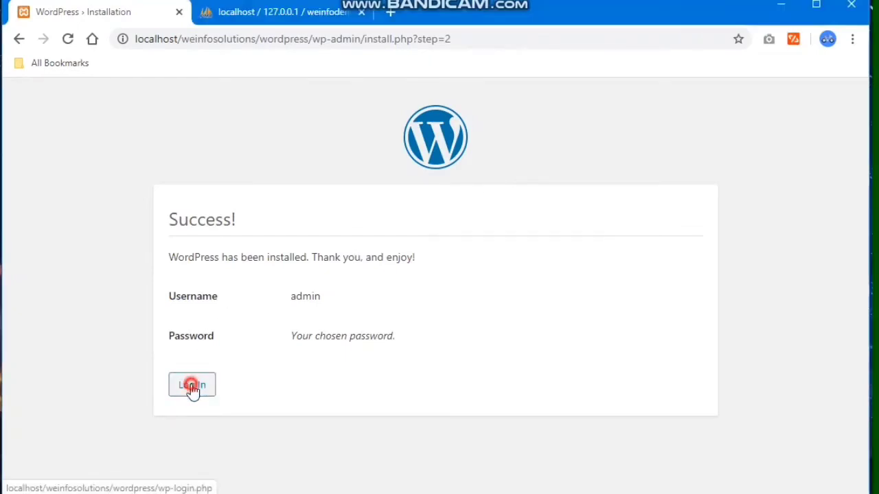
type("admin")
key("Tab")
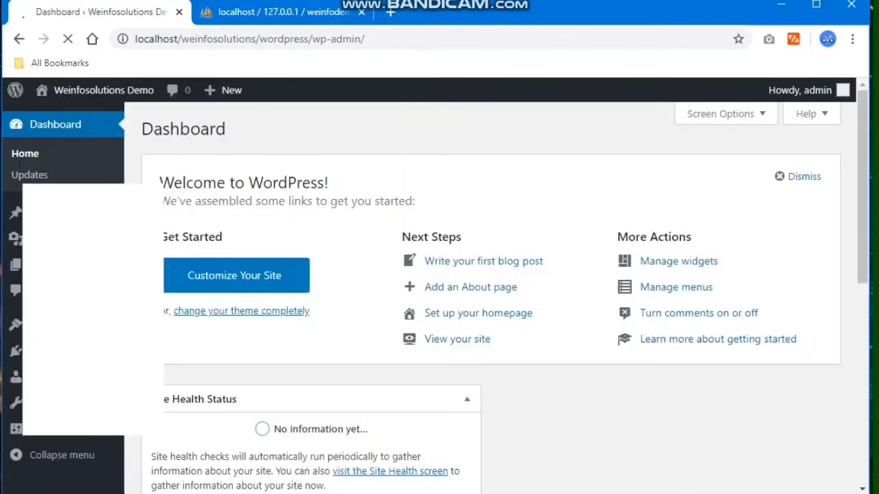
left_click(231, 15)
- Browse weinfodemo's 12 wein_ tables and the single admin row in wein_users
left_click(55, 446)
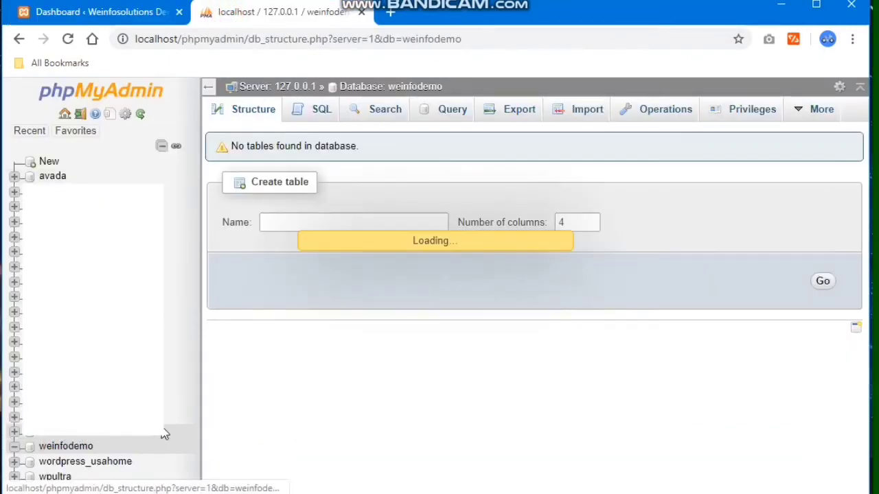
scroll(295, 322, "down", 4)
scroll(295, 313, "up", 5)
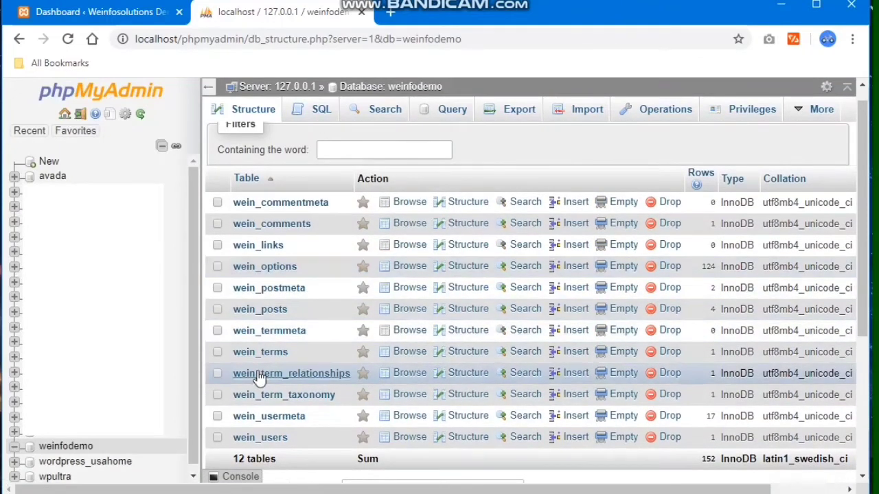
left_click(267, 439)
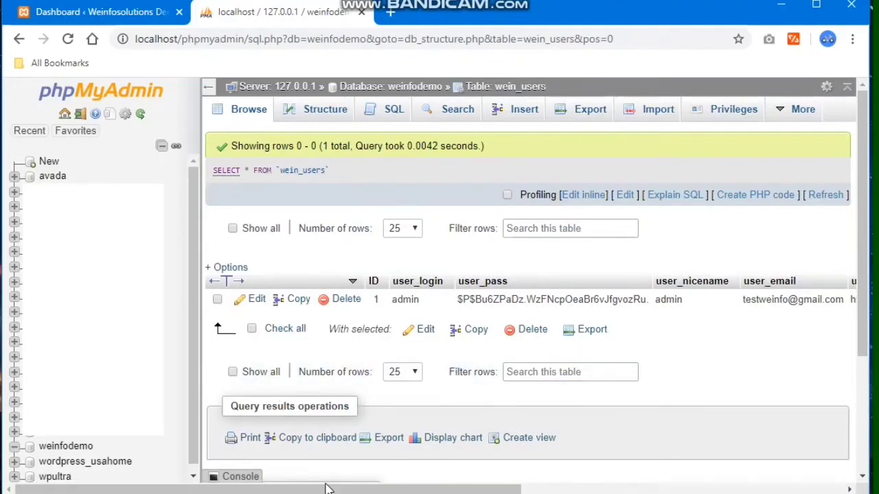
left_click_drag(327, 488, 318, 375)
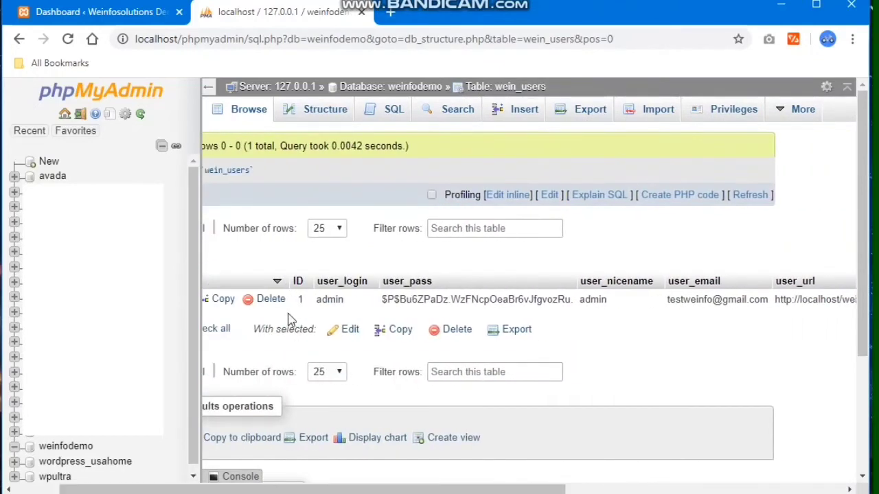
left_click_drag(387, 488, 334, 490)
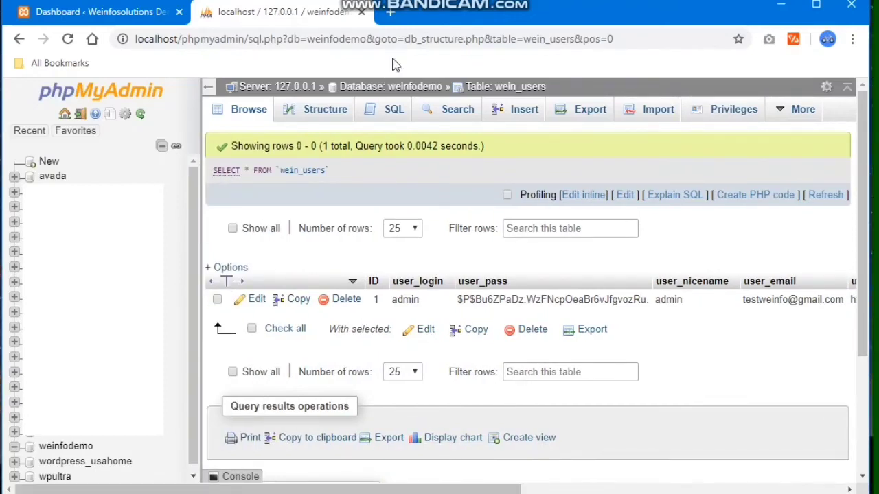
left_click(113, 14)
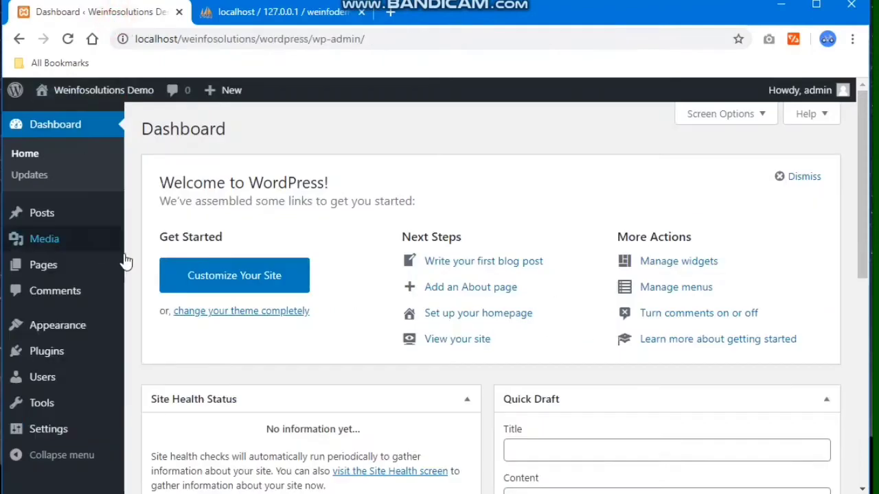
- Open the public site in a new tab to check the current front page
mouse_move(79, 90)
right_click(69, 121)
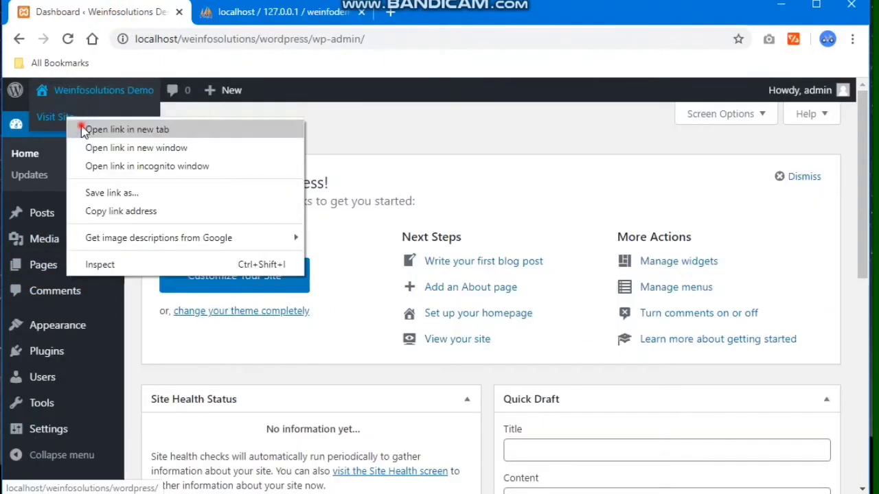
left_click(82, 129)
left_click(256, 13)
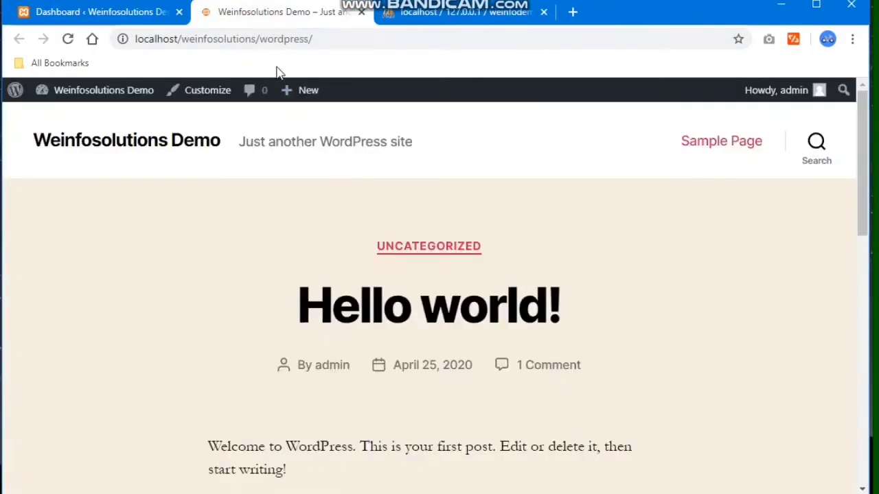
scroll(384, 269, "down", 10)
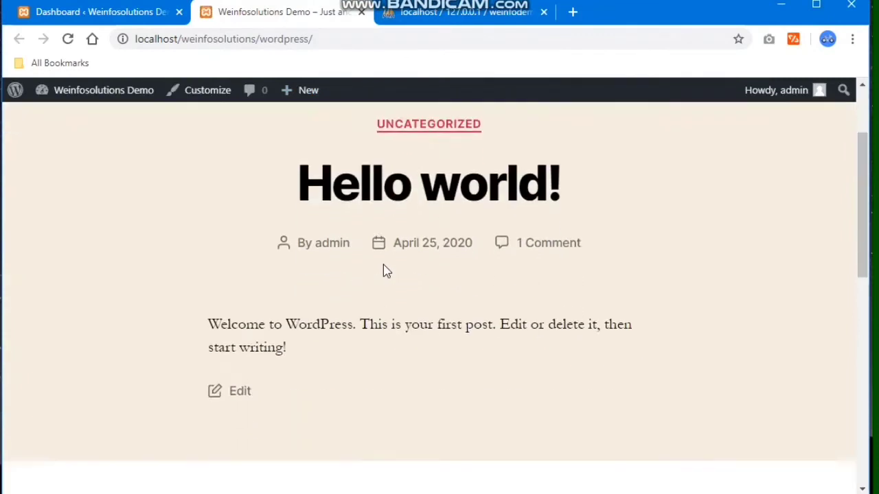
scroll(383, 269, "up", 5)
scroll(383, 269, "up", 5)
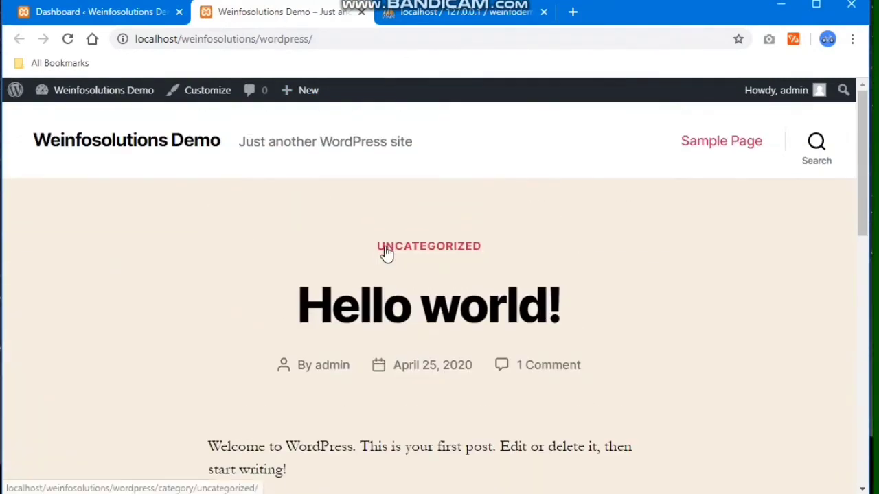
left_click(106, 13)
- Activate Twenty Nineteen under Appearance > Themes and view the front page with it
mouse_move(57, 327)
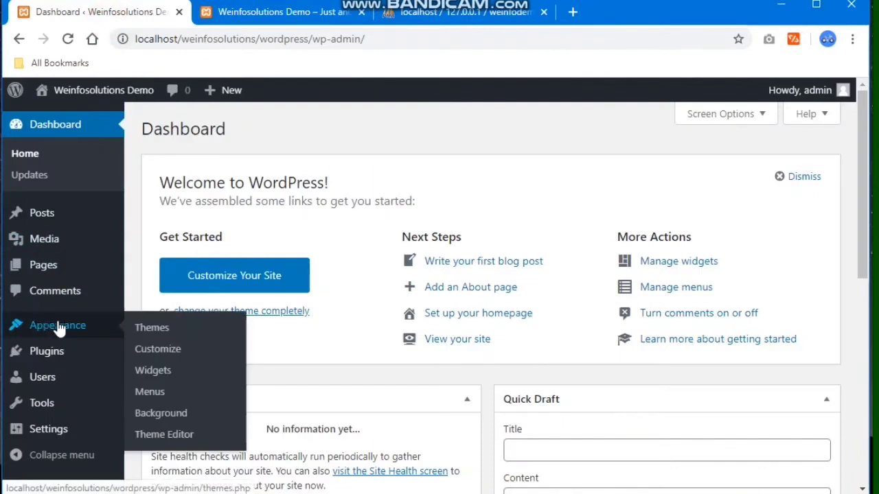
left_click(150, 327)
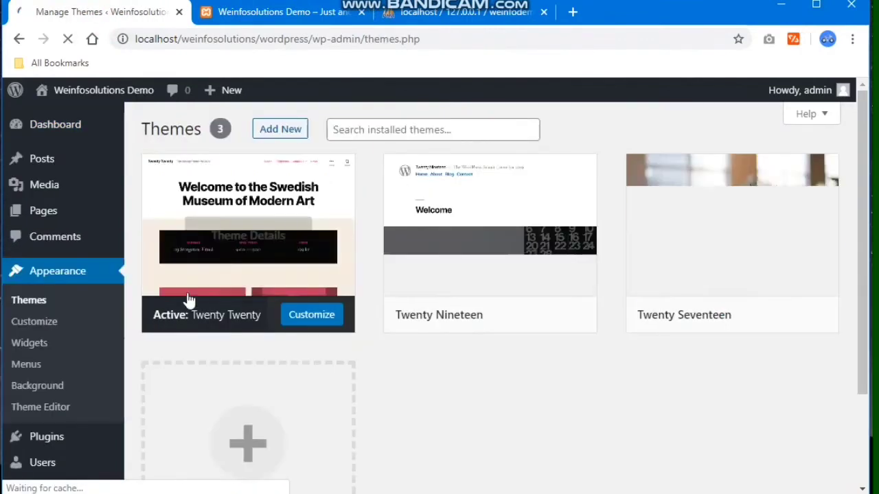
left_click(460, 390)
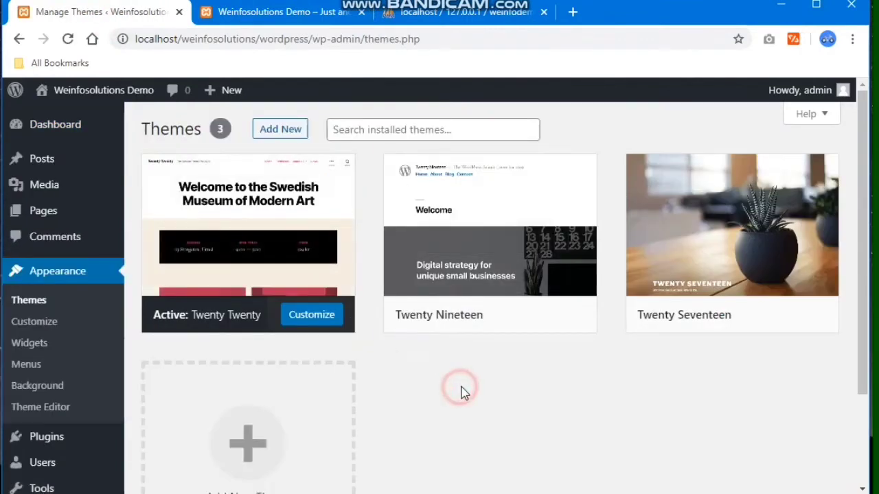
left_click(483, 322)
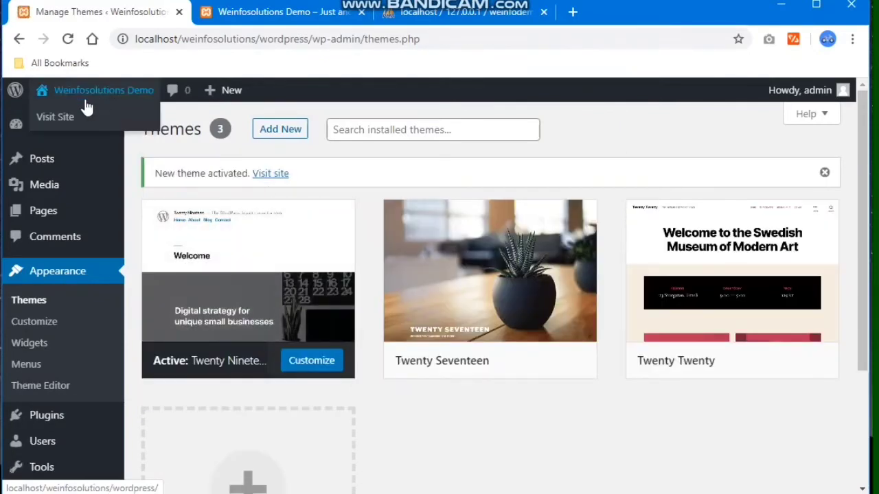
middle_click(69, 117)
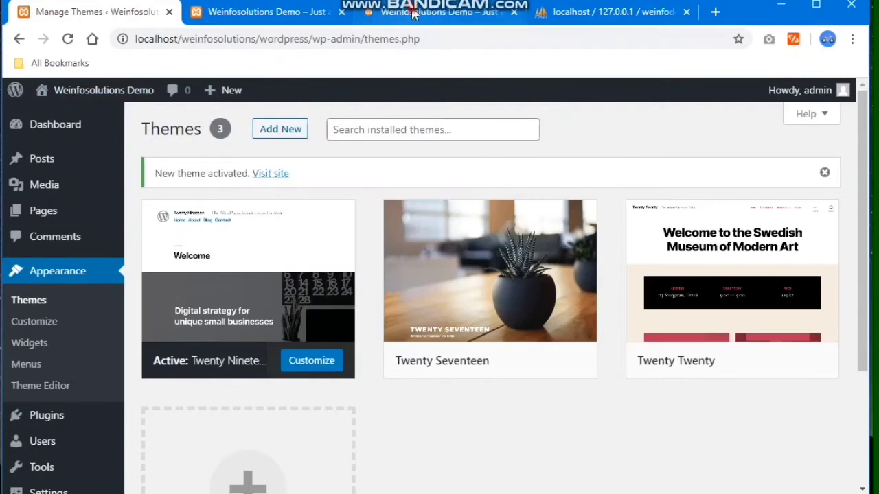
left_click(412, 12)
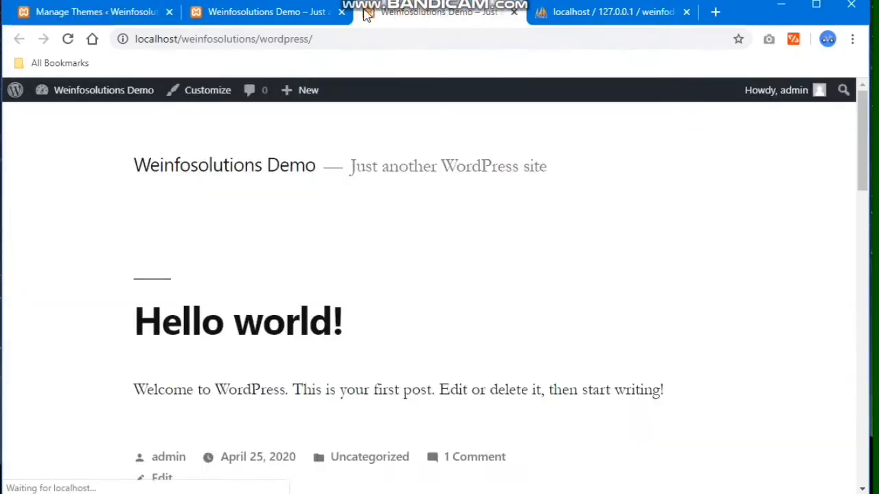
left_click(261, 13)
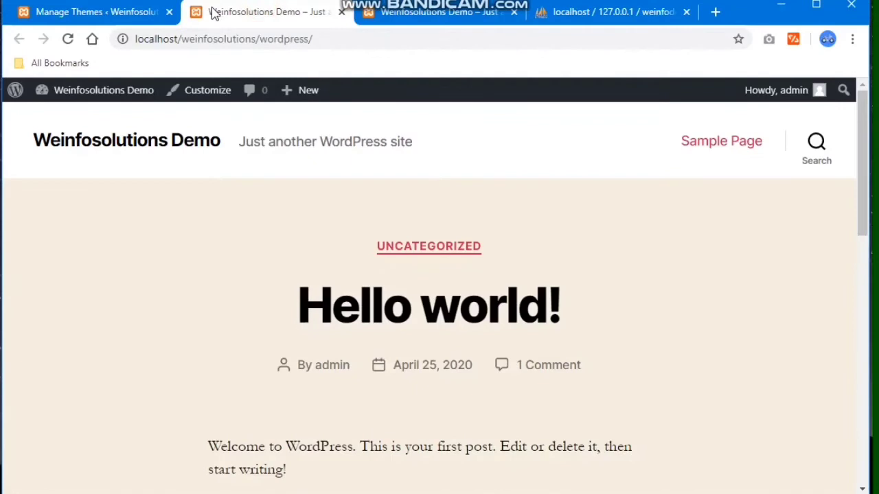
left_click(125, 20)
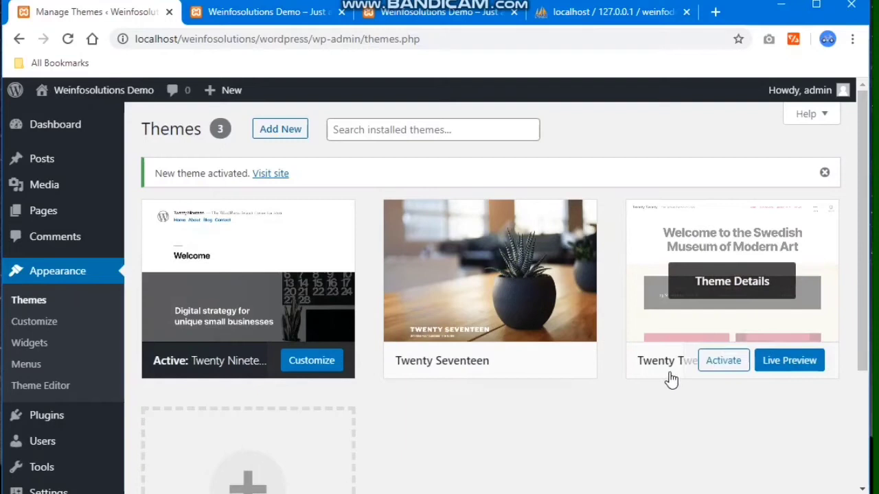
- Activate Twenty Seventeen and preview its front page in a new tab
left_click(468, 366)
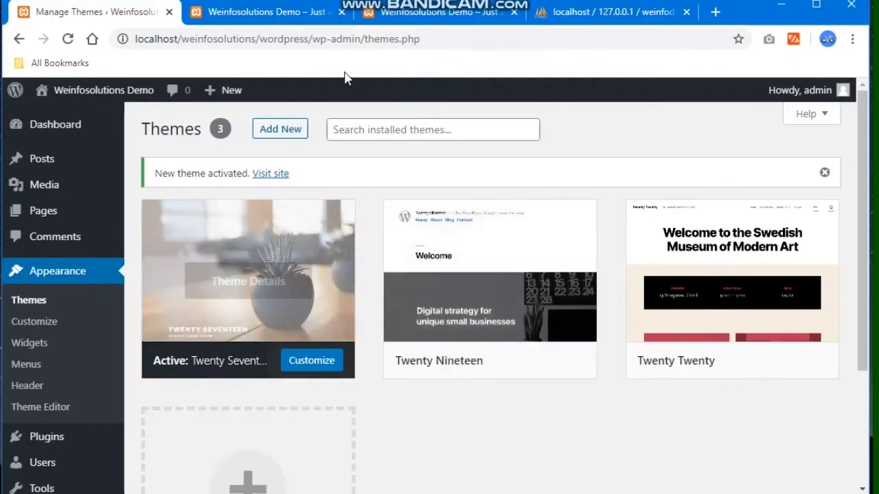
mouse_move(43, 92)
right_click(65, 117)
left_click(76, 124)
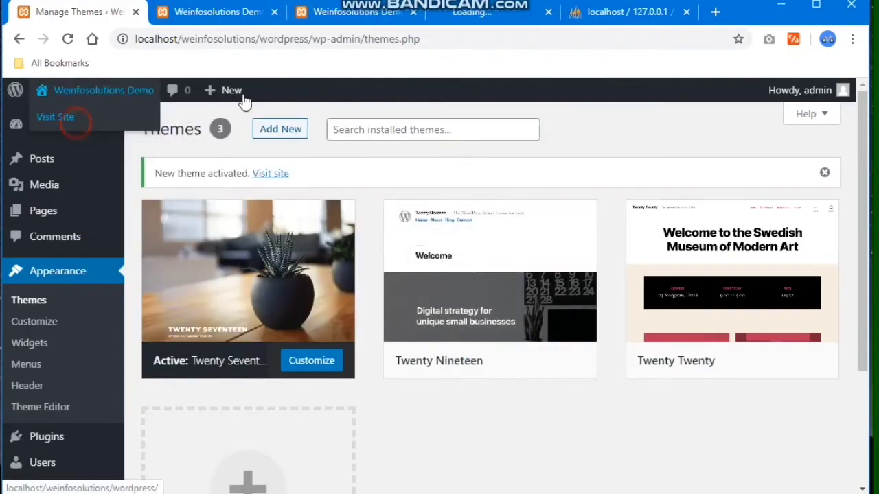
left_click(467, 20)
scroll(457, 167, "down", 8)
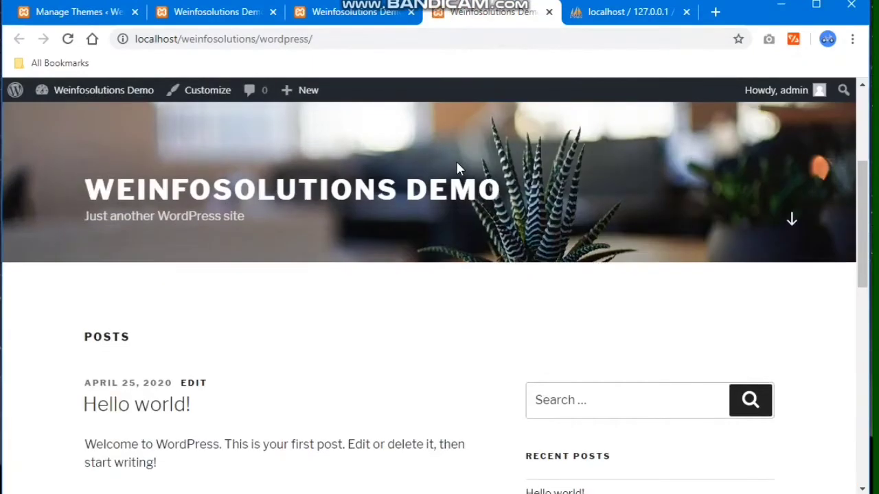
scroll(457, 166, "up", 8)
left_click(63, 14)
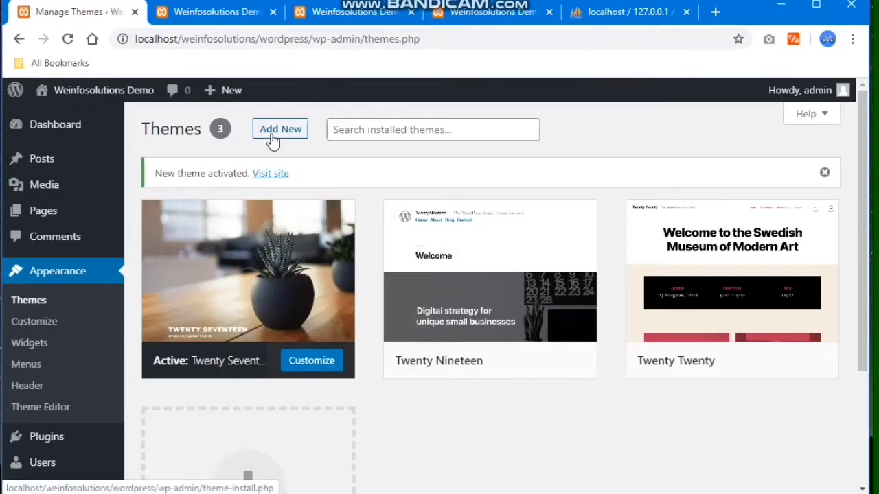
- Search the theme directory for OceanWP under Themes > Add New
left_click(272, 137)
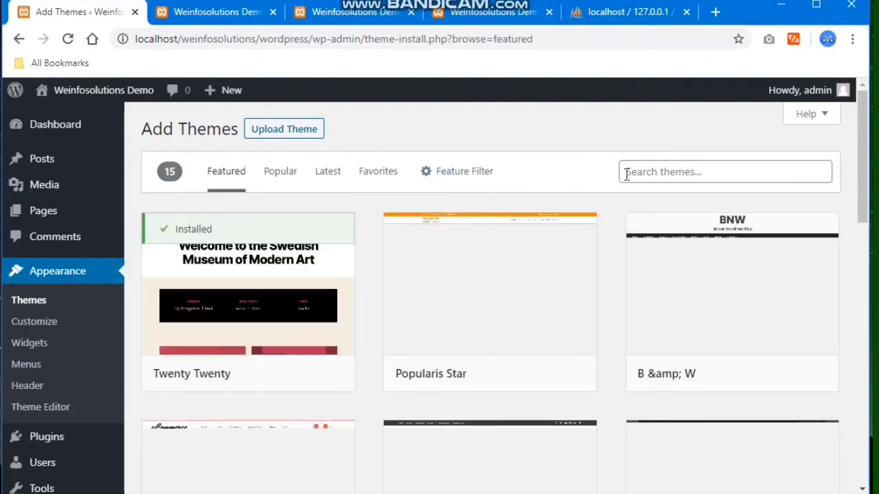
left_click(663, 172)
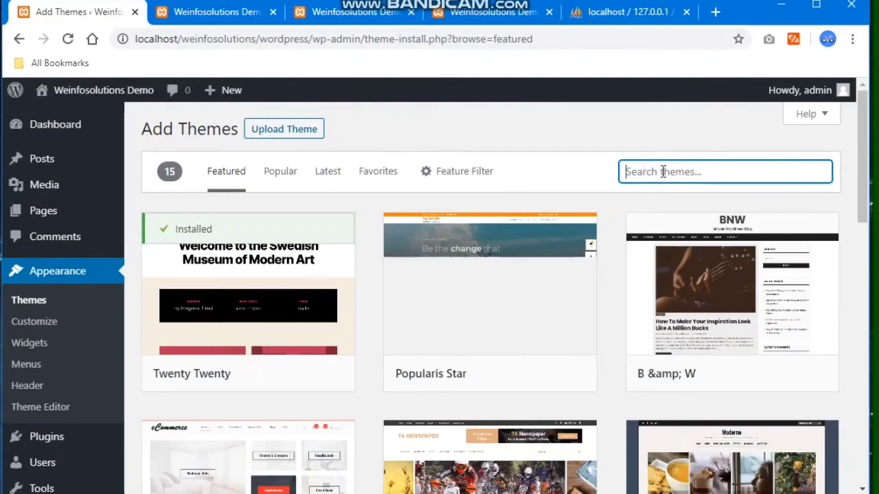
type("c")
key("BackSpace")
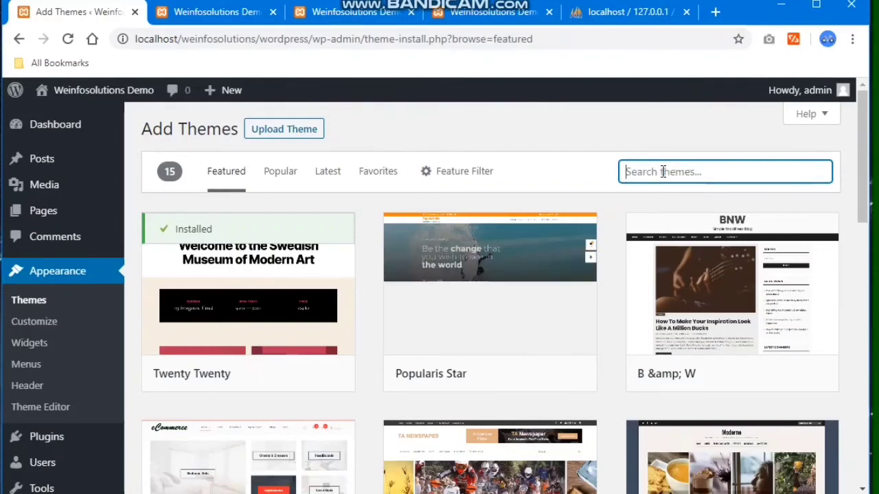
type("wpco")
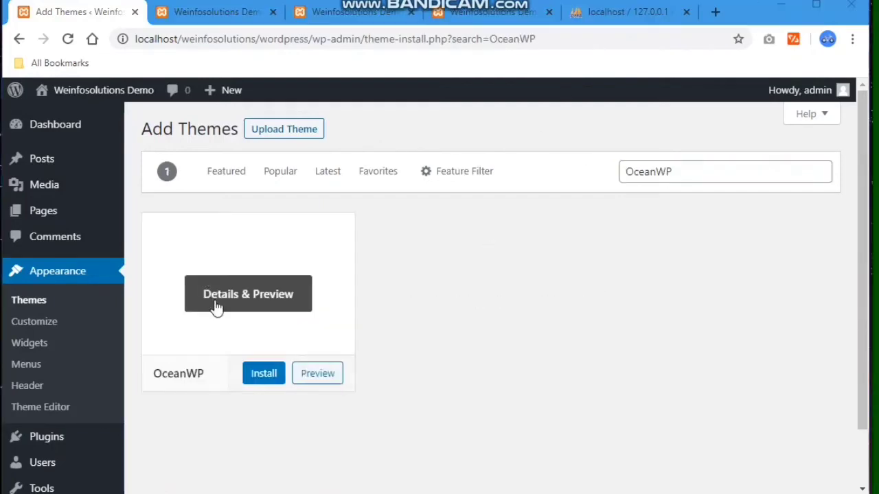
left_click(634, 171)
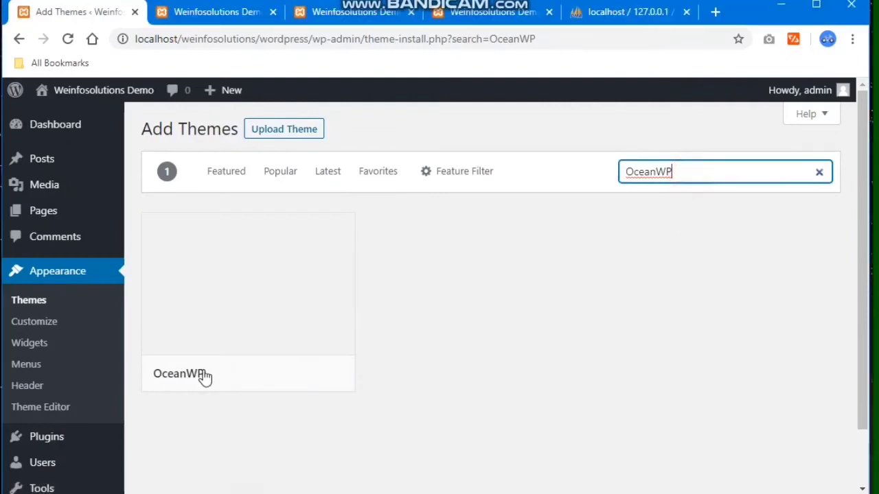
- Install and activate OceanWP, then view the live site in a new tab
left_click(259, 382)
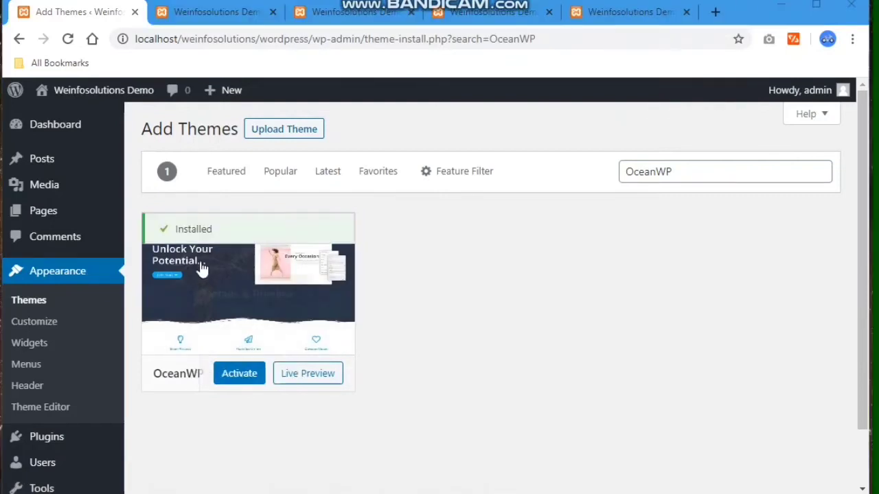
left_click(233, 379)
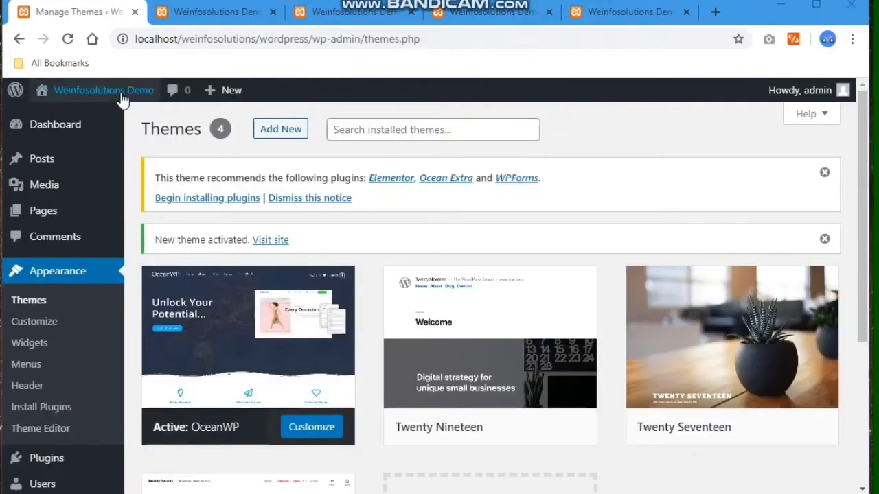
mouse_move(103, 93)
right_click(66, 129)
left_click(69, 131)
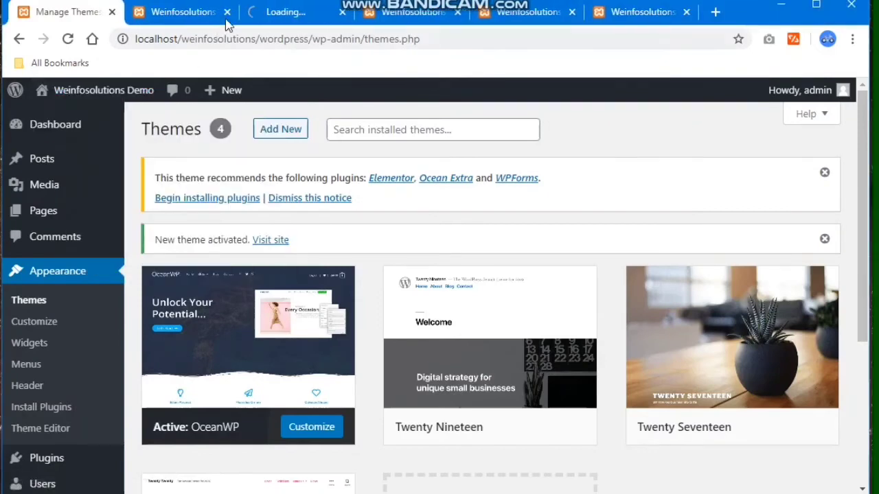
left_click(256, 17)
left_click(209, 13)
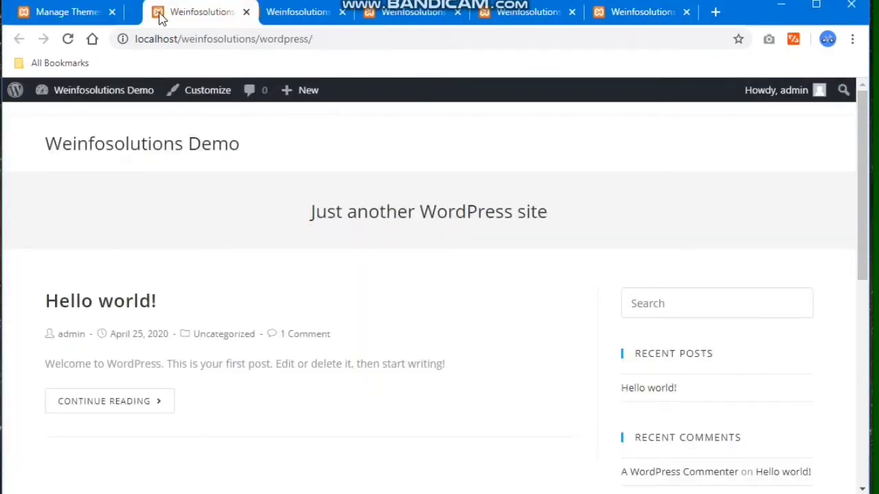
scroll(249, 305, "down", 4)
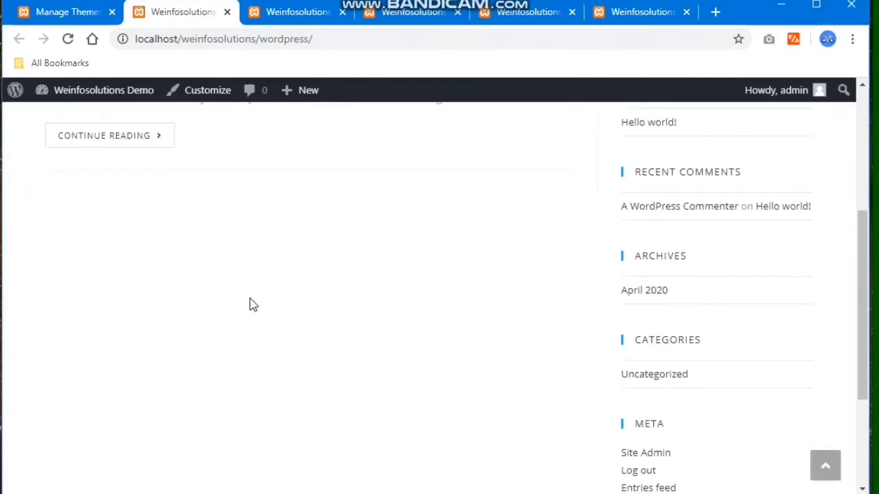
scroll(251, 302, "up", 4)
left_click_drag(237, 146, 43, 149)
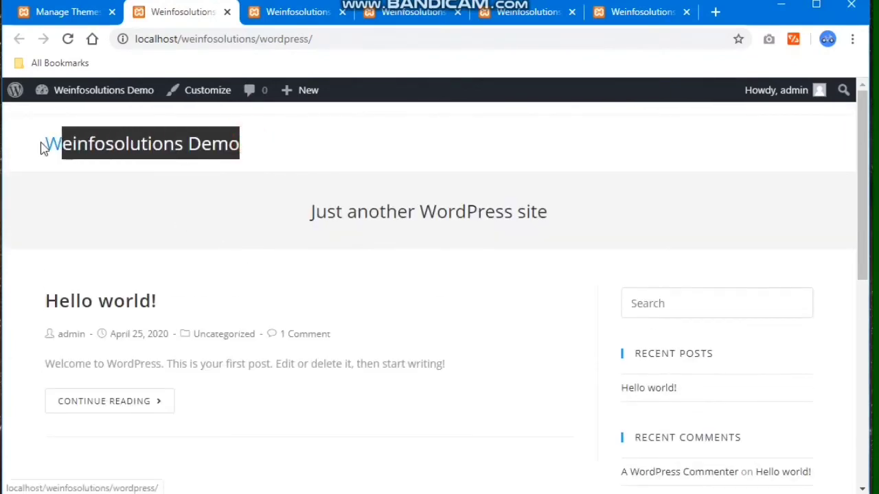
left_click(263, 198)
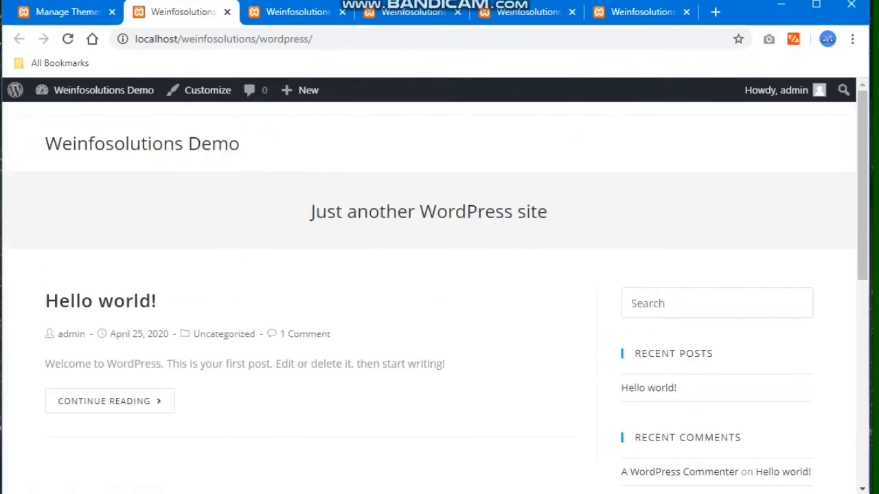
key("ctrl+Page_Up")
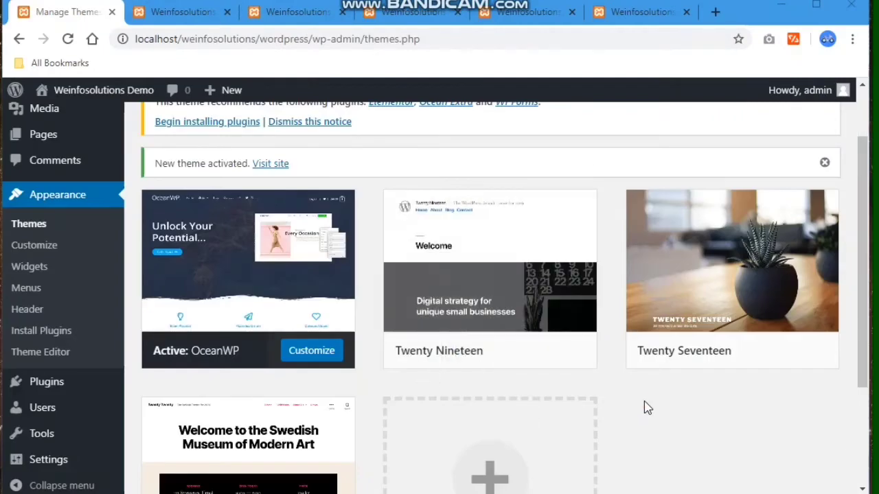
scroll(364, 305, "down", 2)
scroll(350, 316, "up", 1)
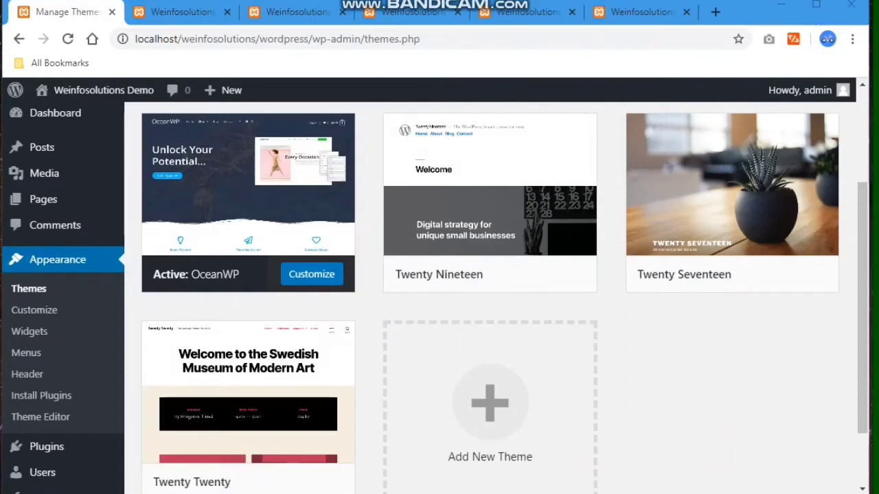
key("alt+Tab")
- Permanently delete the twentytwenty and twentyseventeen folders from wp-content\themes
double_click(120, 156)
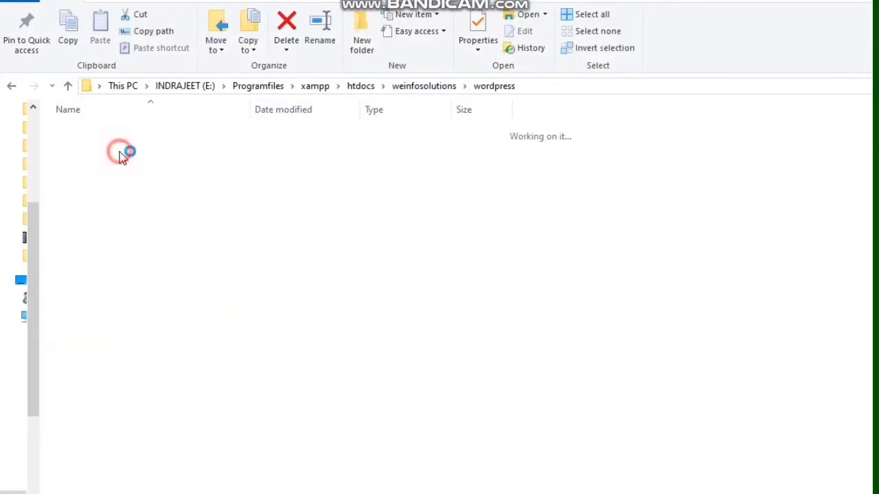
double_click(119, 156)
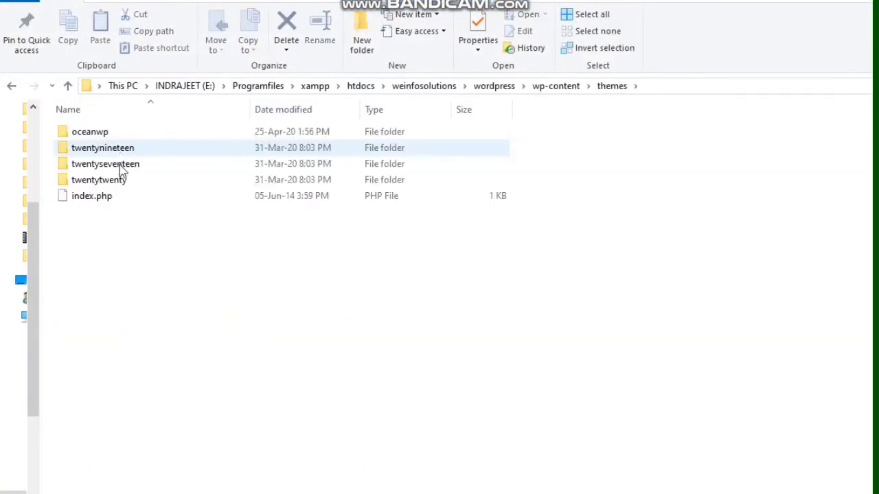
left_click(125, 180)
left_click(127, 165, "ctrl")
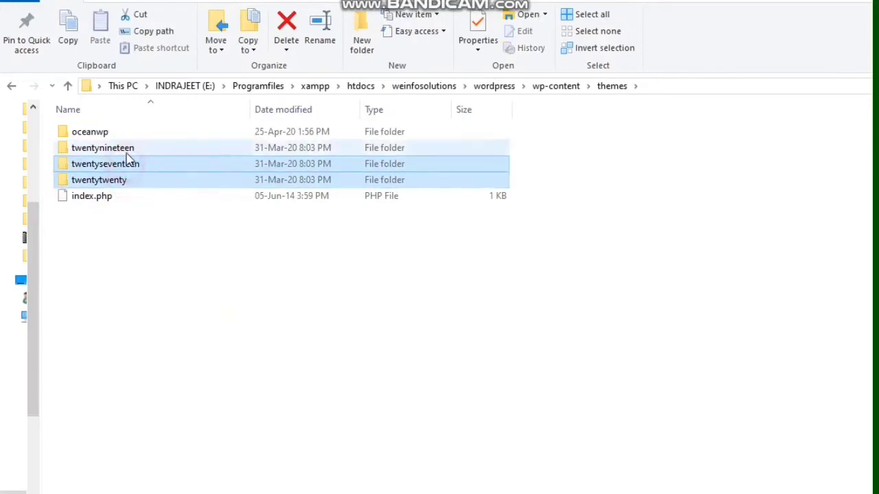
key("shift+Delete")
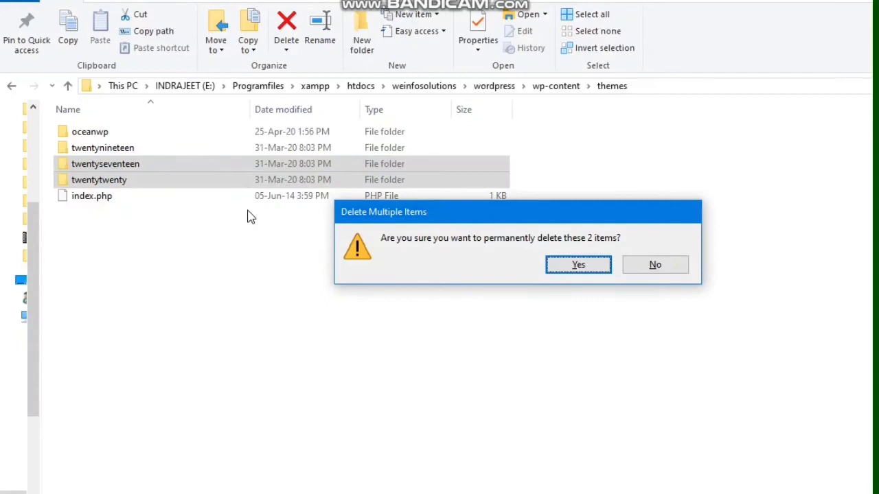
key("Return")
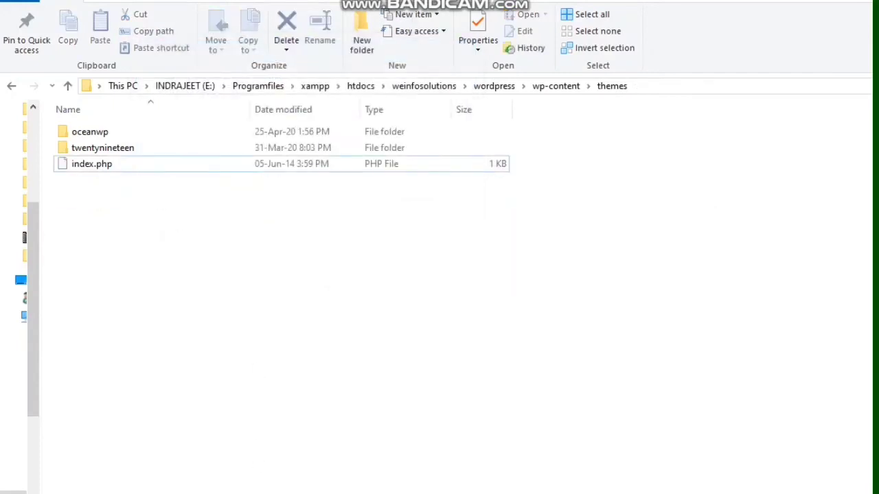
- Reload the WordPress Themes page and close the four leftover browser tabs
key("alt+Tab")
left_click(67, 39)
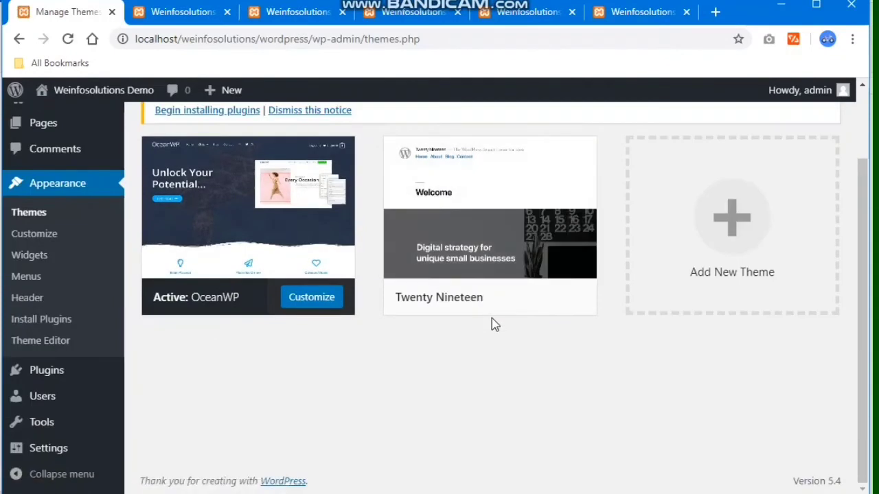
left_click(340, 13)
left_click(340, 13)
left_click(340, 13)
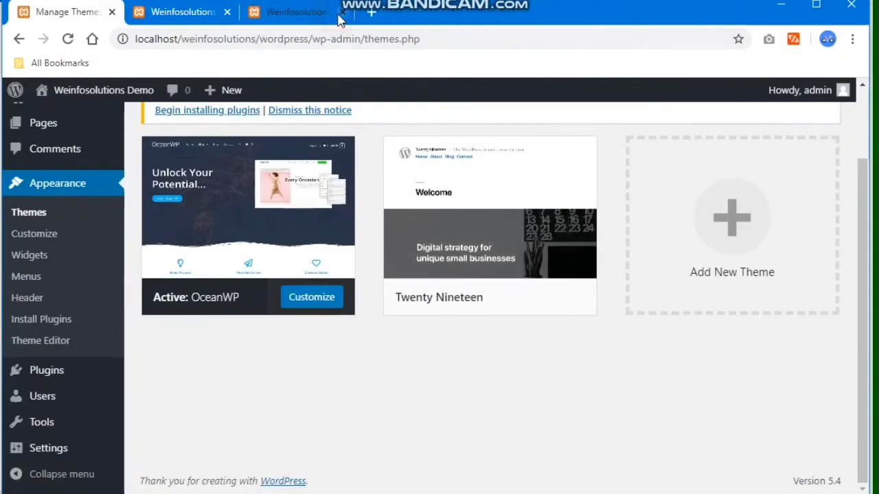
left_click(340, 13)
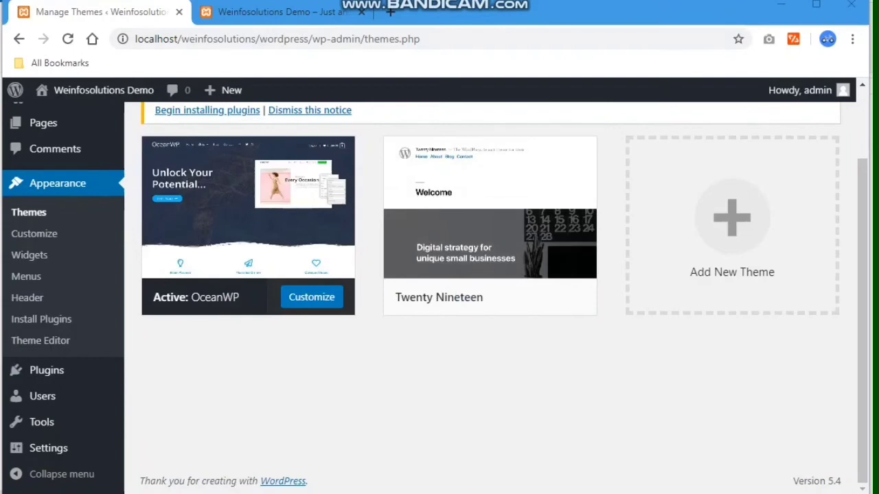
key("alt+Tab")
- Open oceanwp\style.css in Notepad and copy its oceanwp-child-theme GitHub URL
double_click(132, 132)
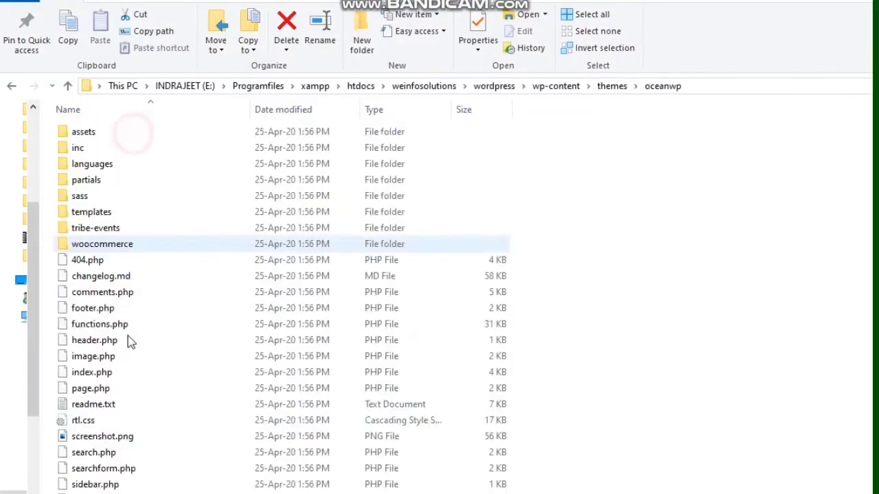
scroll(128, 336, "down", 1)
double_click(130, 481)
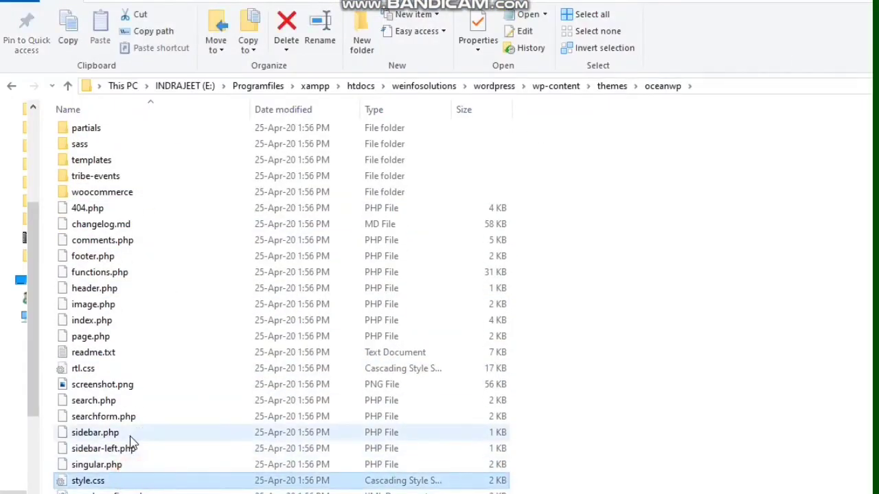
left_click_drag(714, 386, 433, 386)
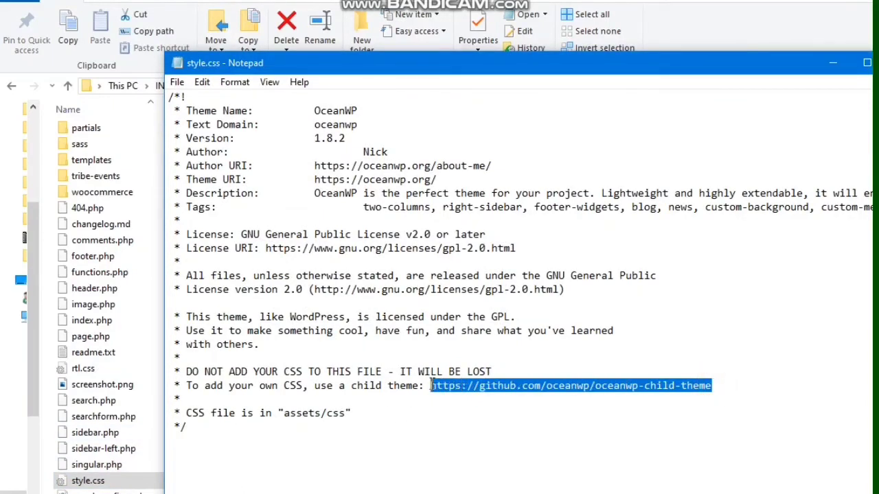
key("alt+Tab")
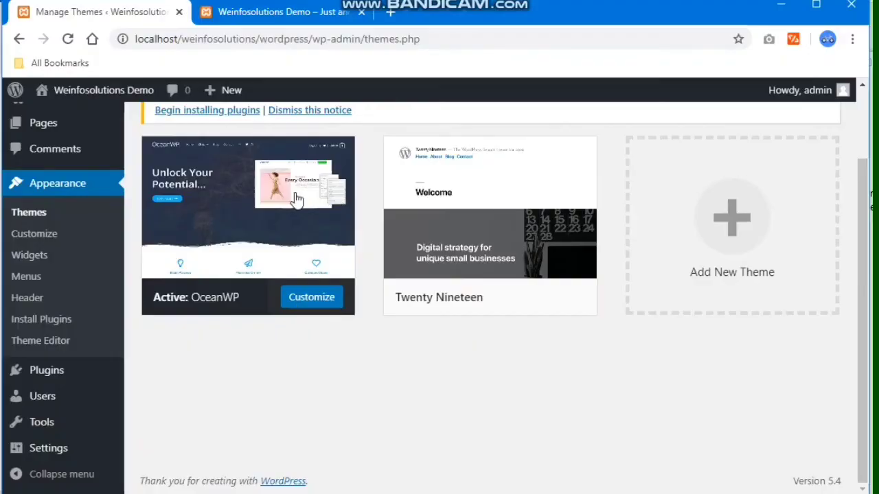
- Open the pasted oceanwp-child-theme repository and download it as a master ZIP
left_click(389, 14)
type("https://github.com/oceanwp/oceanwp-child-theme")
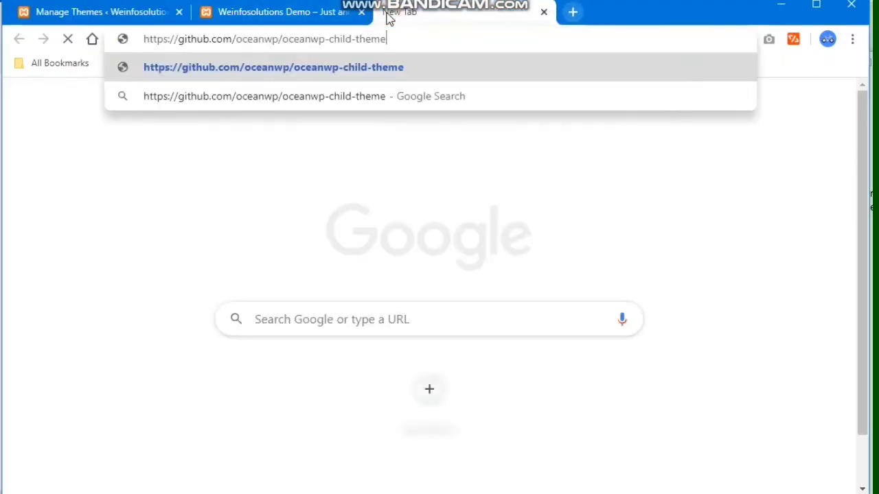
key("Return")
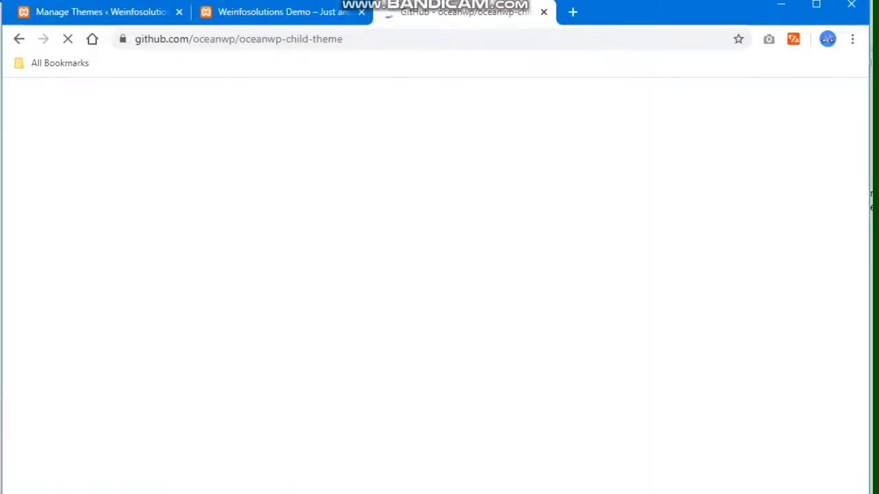
scroll(762, 182, "down", 3)
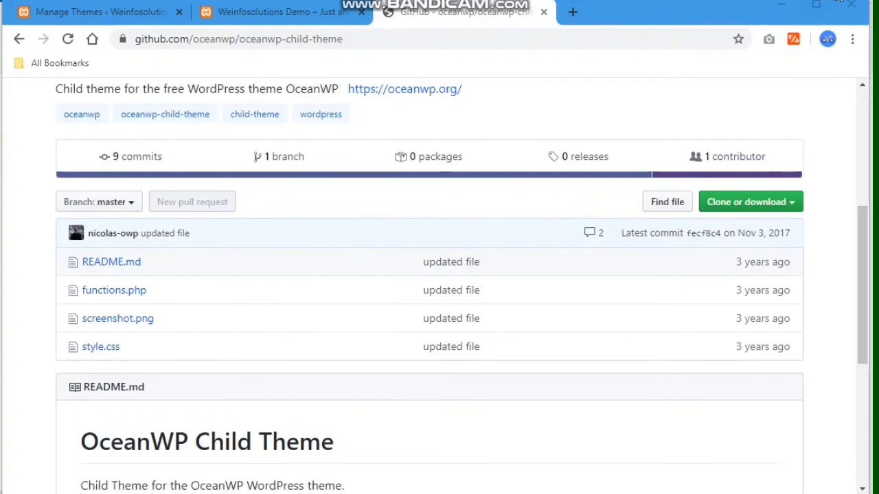
left_click_drag(696, 185, 802, 219)
left_click(748, 206)
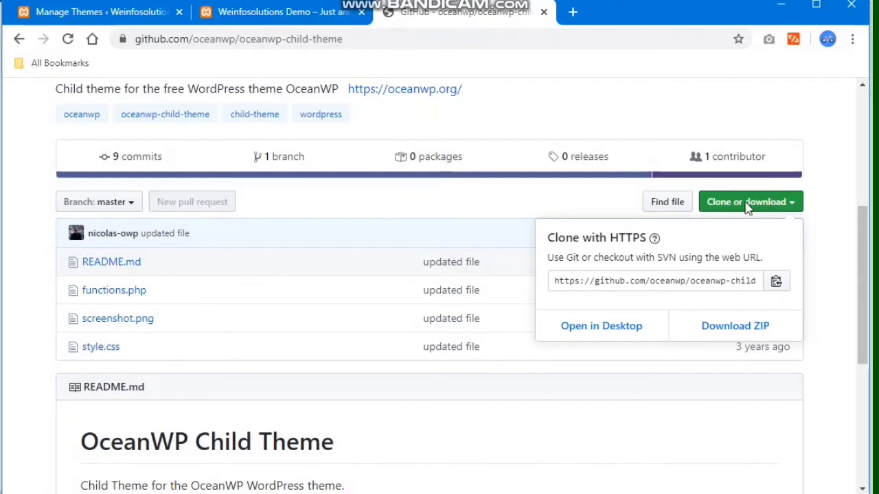
left_click(693, 326)
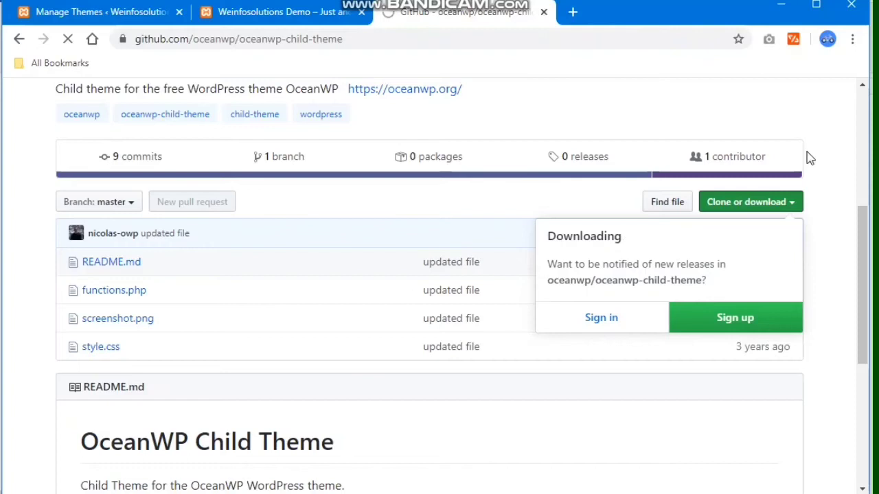
left_click(820, 200)
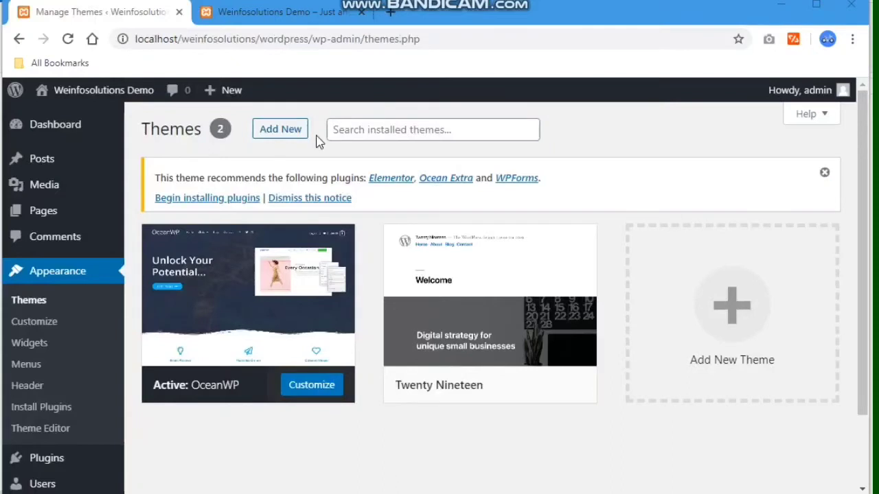
left_click(281, 133)
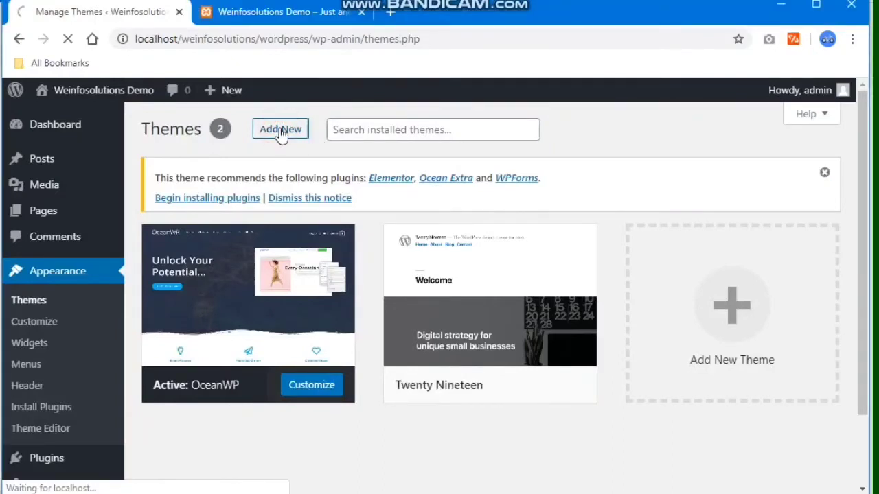
- Install oceanwp-child-theme-master.zip through Upload Theme, with OceanWP 1.8.2 as parent, then view installed themes
left_click(285, 140)
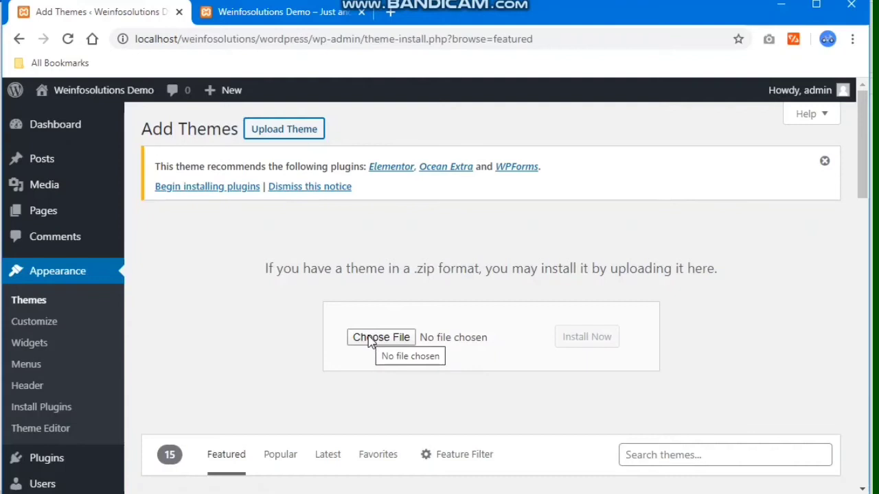
left_click(376, 338)
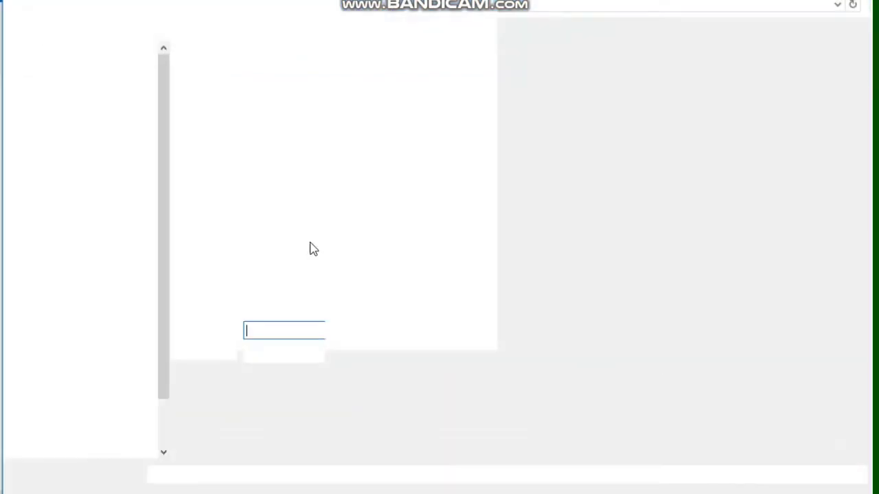
left_click(265, 90)
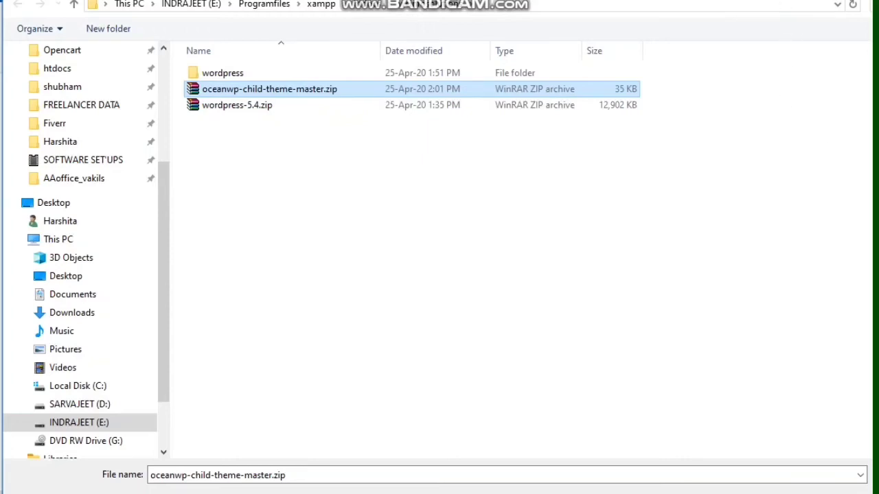
left_click(422, 89)
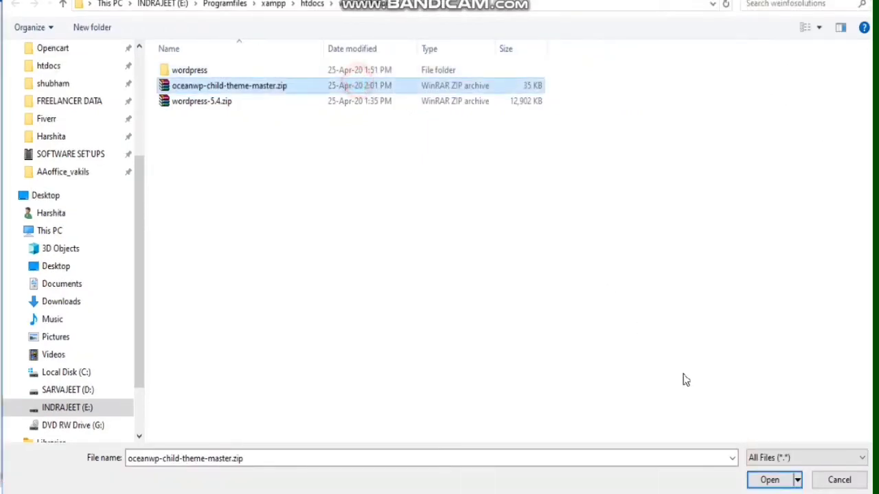
left_click(767, 480)
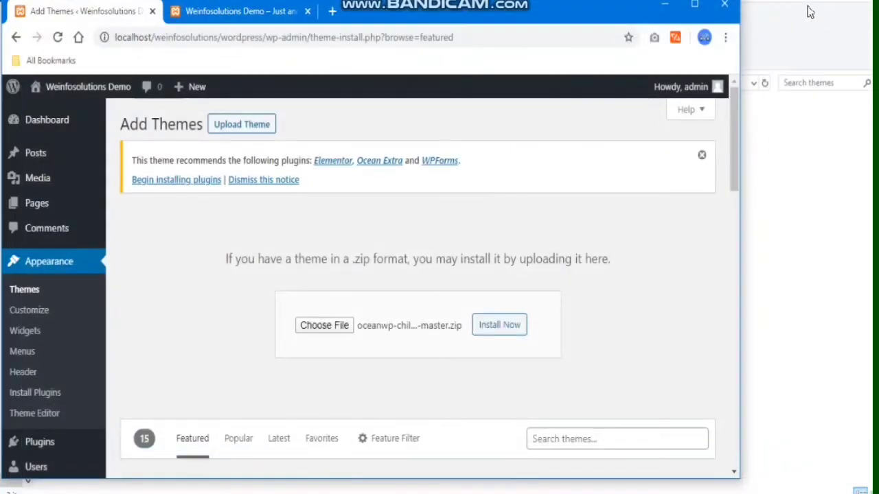
left_click(484, 325)
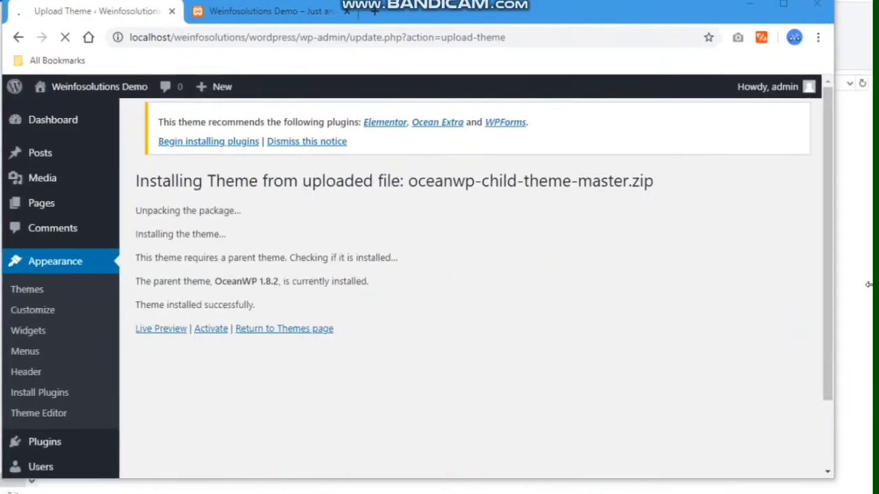
left_click_drag(868, 284, 870, 284)
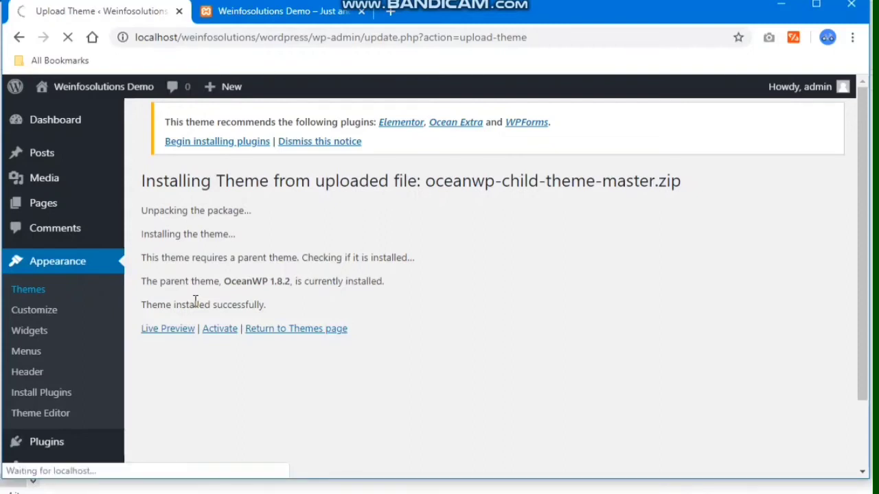
left_click(31, 295)
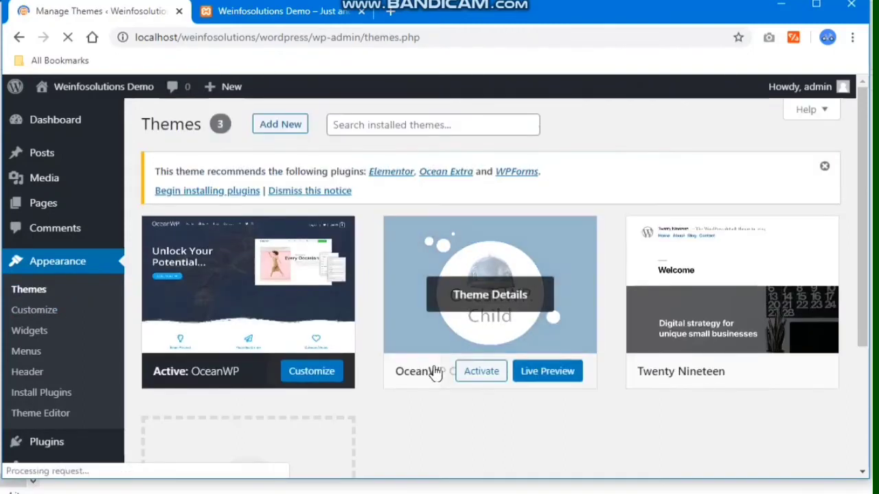
- Activate OceanWP Child and view the reloaded front page in a new tab
left_click(475, 379)
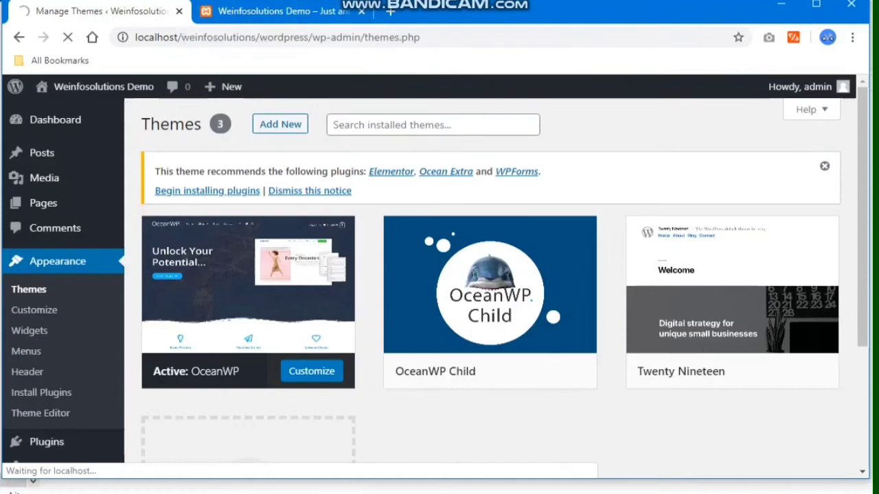
right_click(72, 112)
left_click(89, 116)
left_click(330, 17)
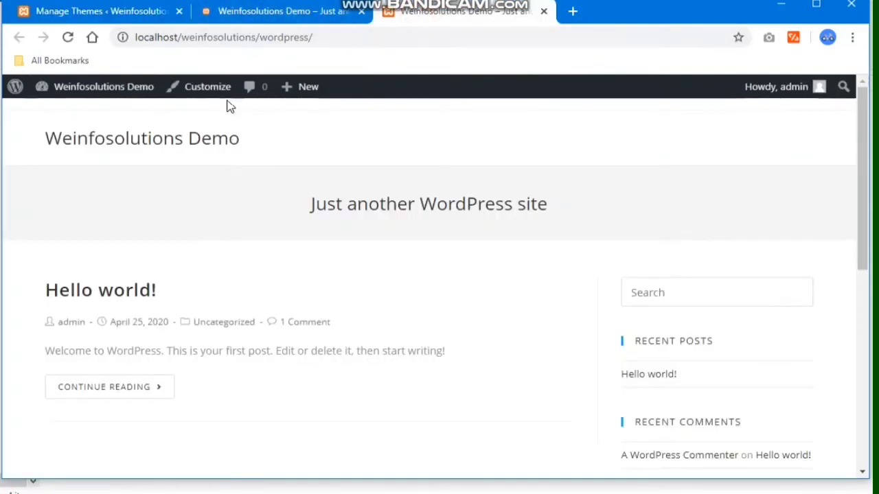
left_click(240, 15)
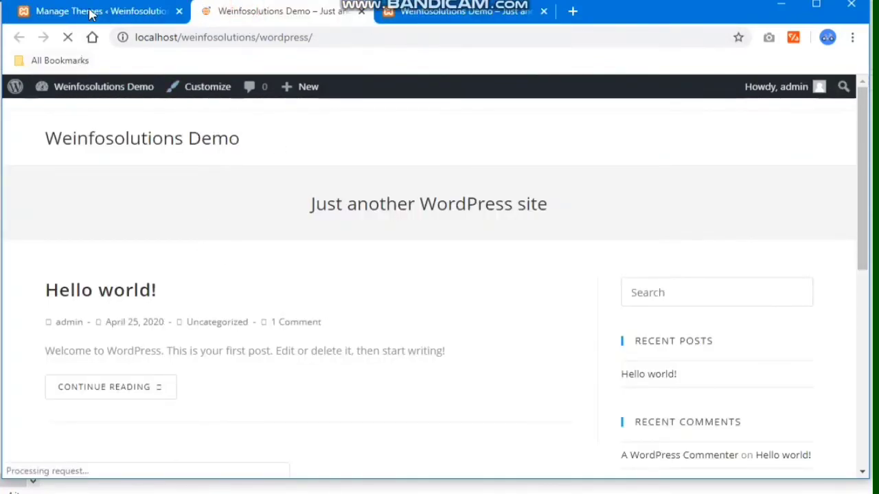
left_click(273, 13)
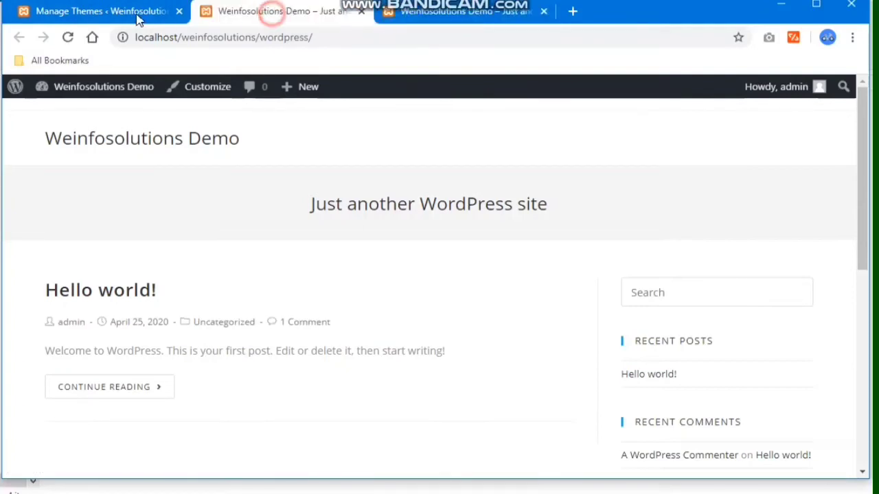
left_click(138, 17)
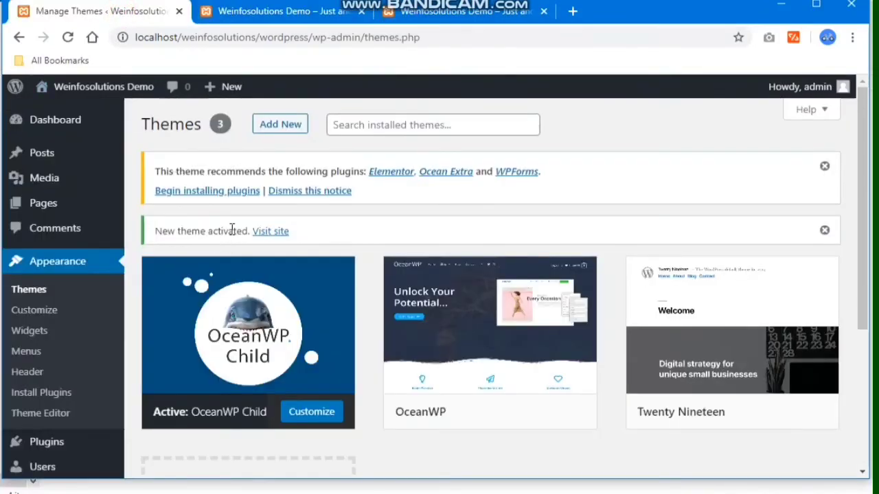
- Bulk-install all the recommended plugins, adding Elementor and Ocean Extra
left_click_drag(158, 167, 544, 172)
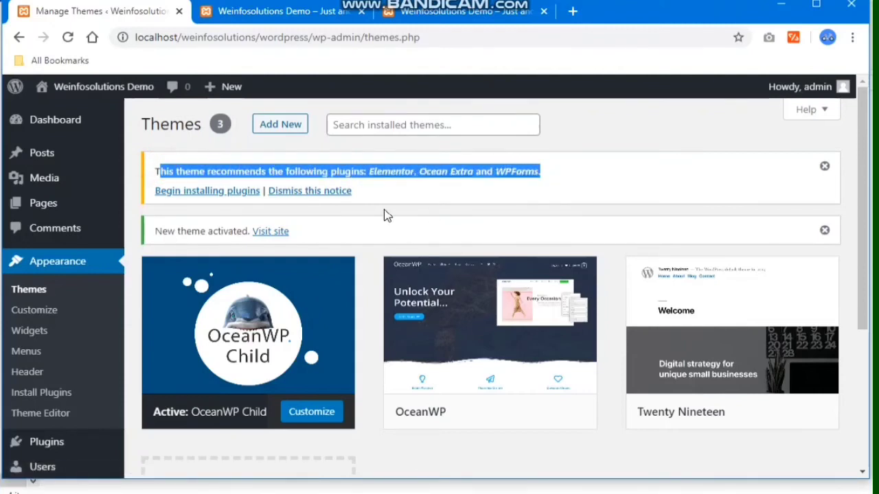
left_click(209, 191)
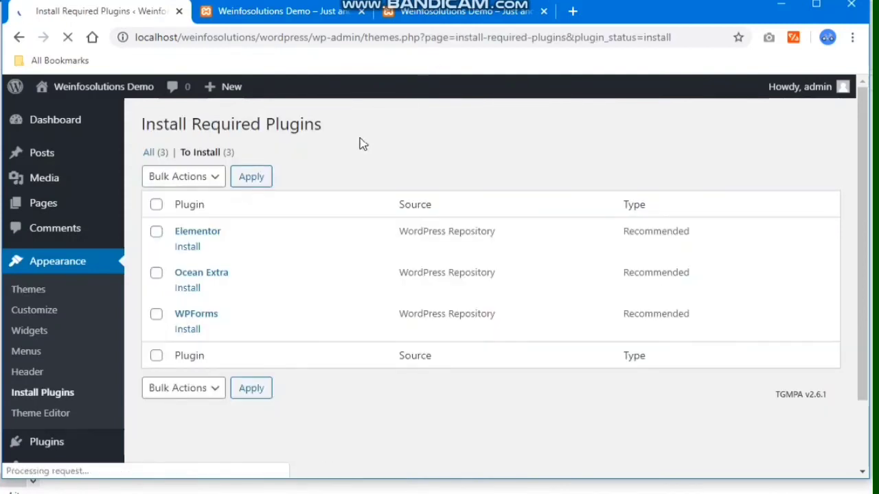
left_click(156, 203)
left_click(184, 173)
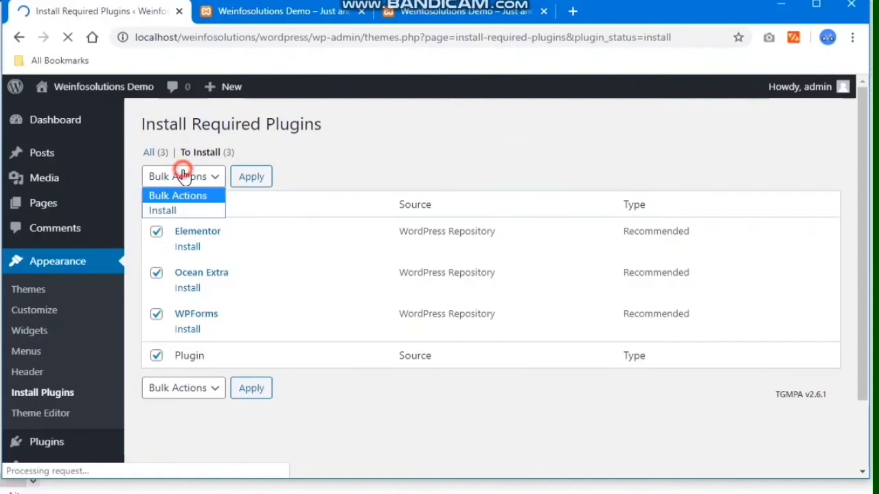
left_click(185, 210)
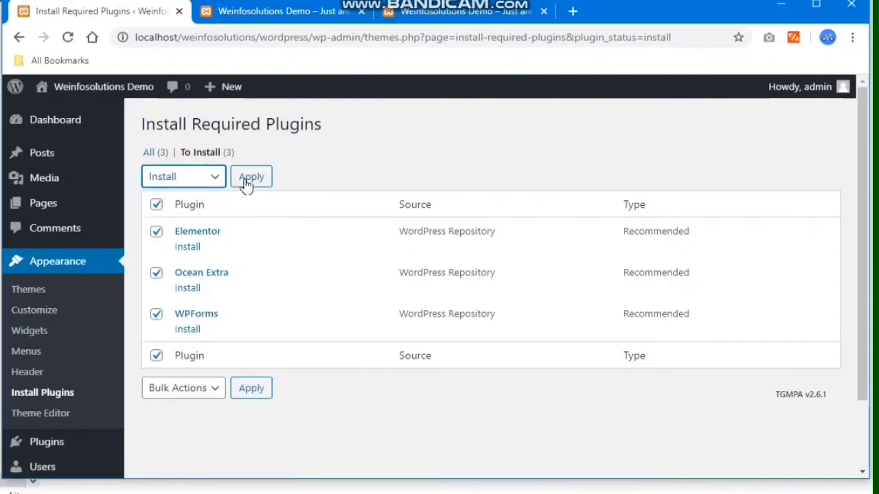
left_click(248, 180)
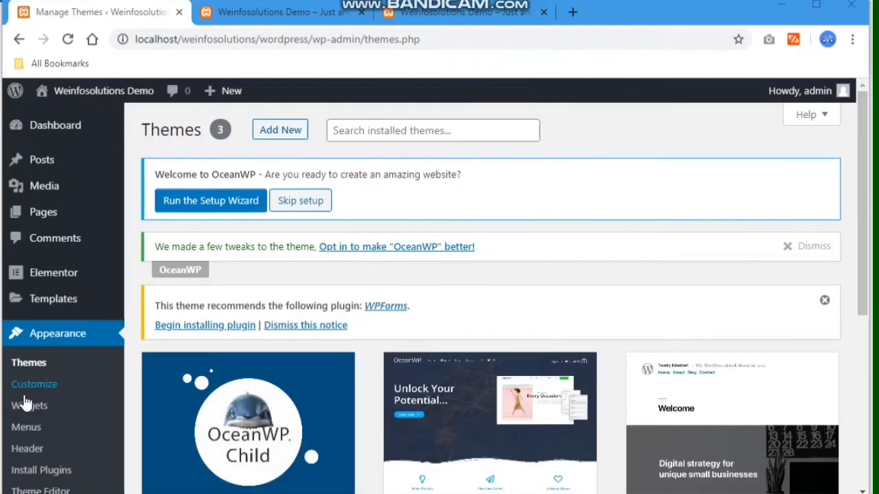
- Review Installed Plugins, showing Elementor and Ocean Extra both active
left_click(398, 272)
scroll(390, 285, "down", 5)
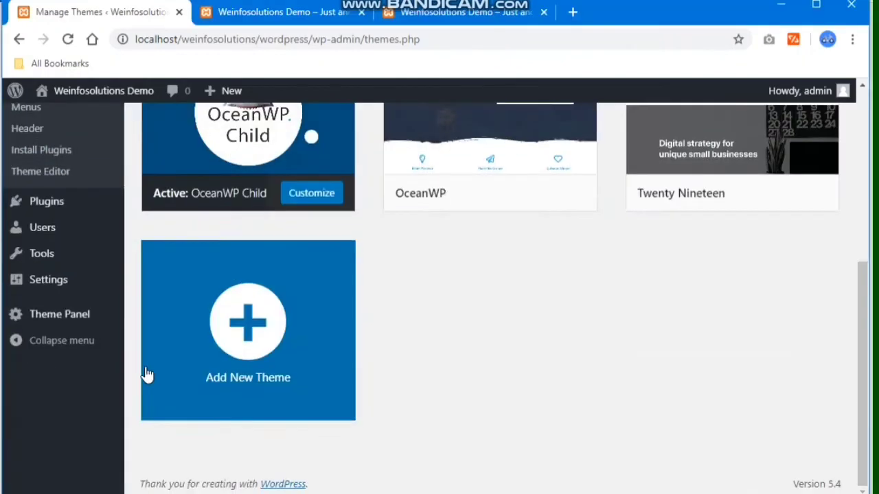
left_click(54, 205)
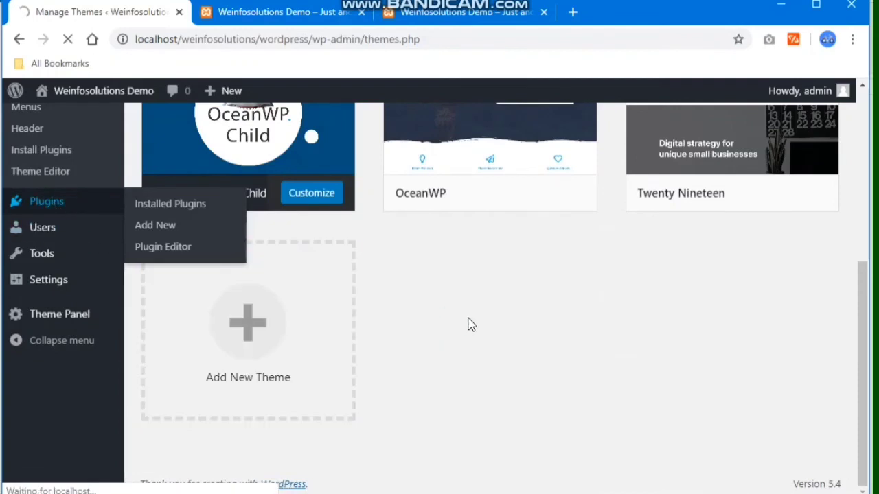
scroll(471, 324, "up", 5)
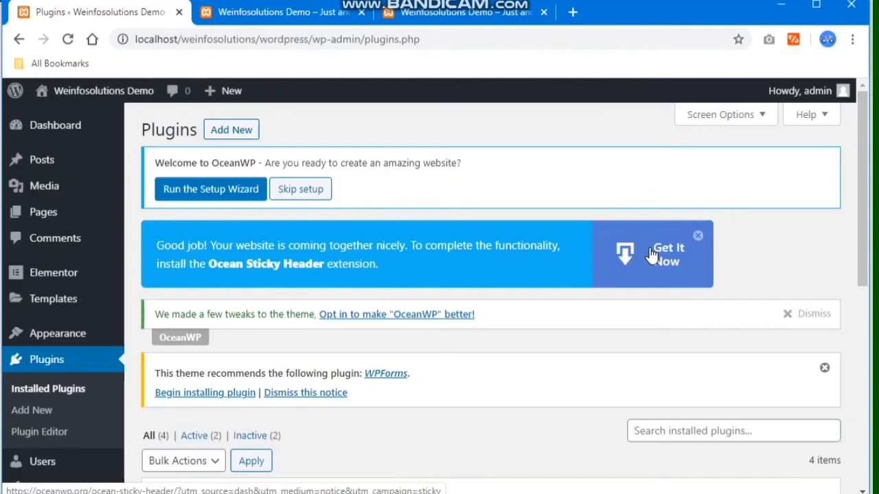
scroll(651, 254, "down", 1)
scroll(651, 252, "down", 3)
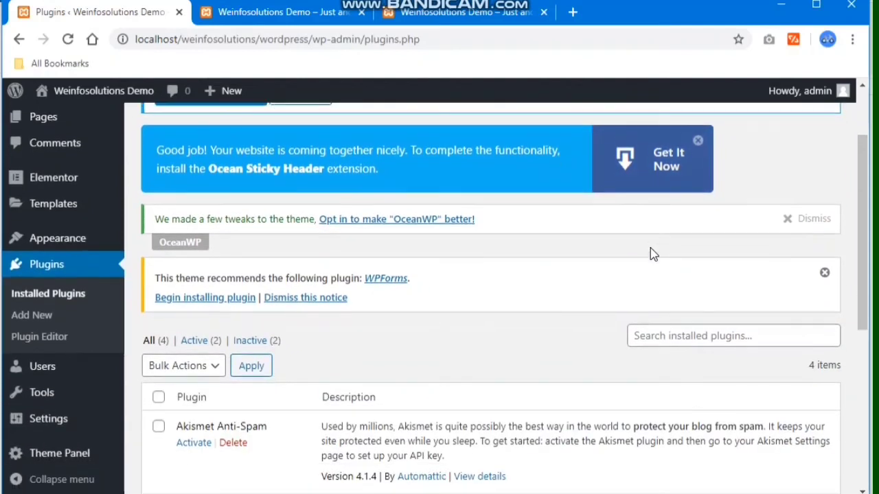
scroll(632, 254, "up", 3)
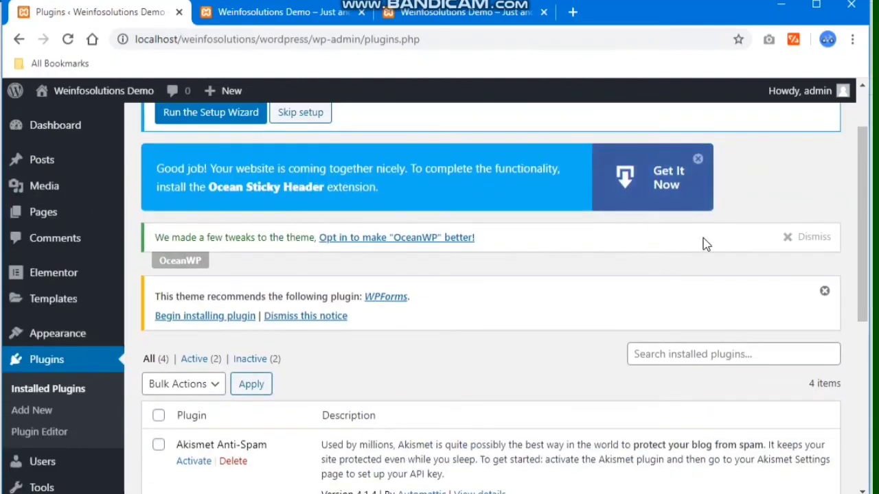
- Dismiss the OceanWP tweaks notice and the Ocean Sticky Header promotion
left_click(802, 239)
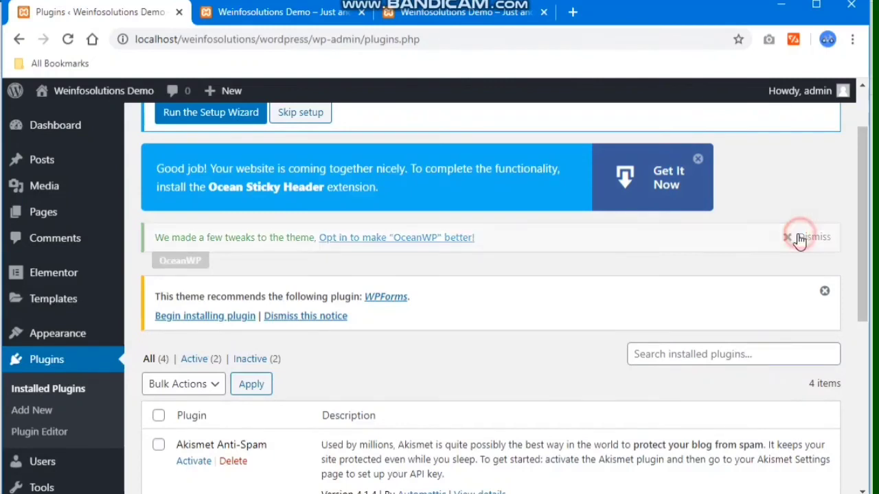
left_click(699, 160)
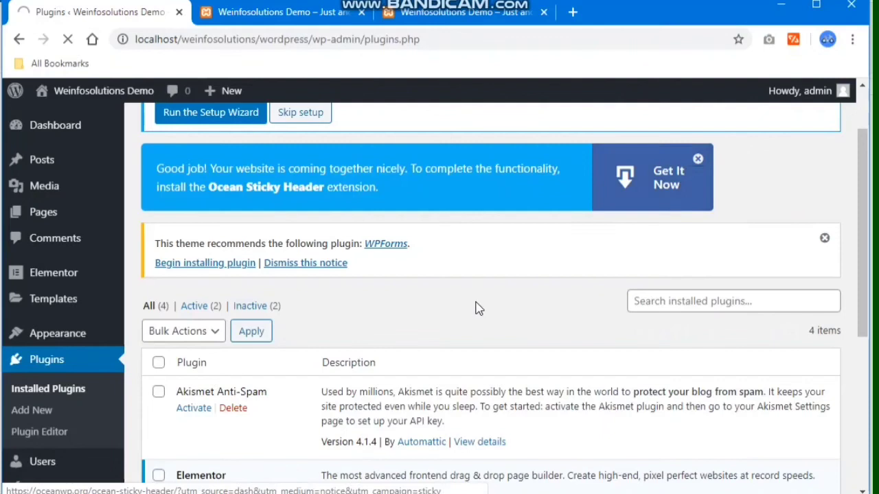
scroll(471, 304, "down", 3)
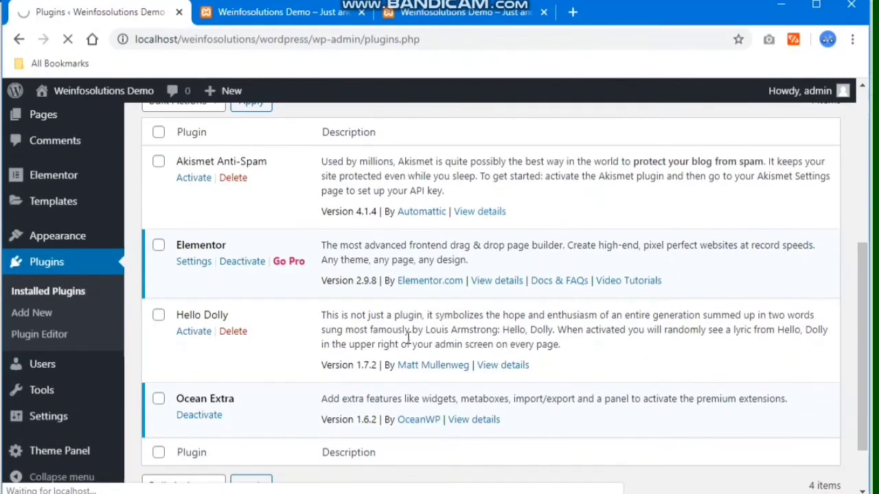
scroll(664, 159, "up", 1)
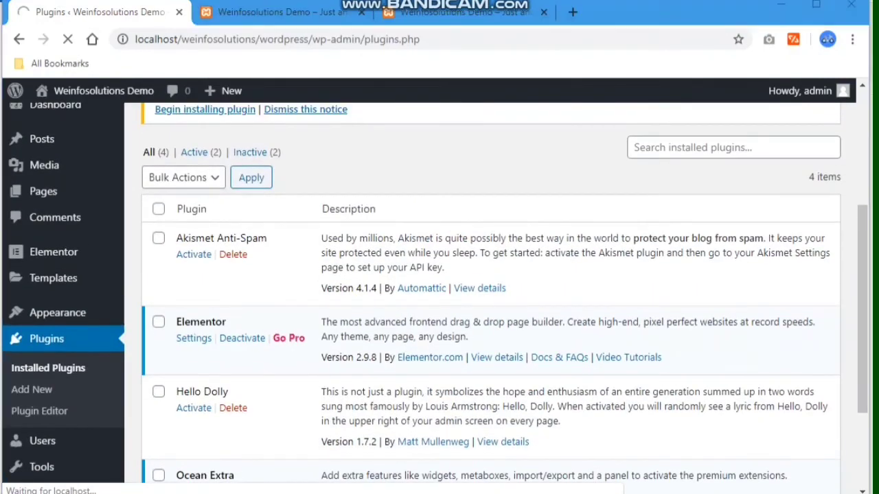
- Go from oceanwp-child-theme-master up to wp-content\plugins and select the elementor and ocean-extra folders
mouse_move(165, 493)
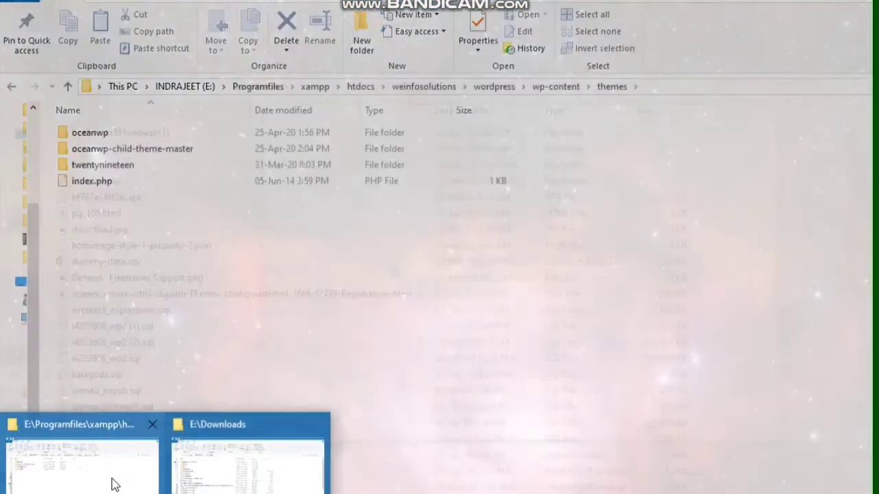
left_click(112, 477)
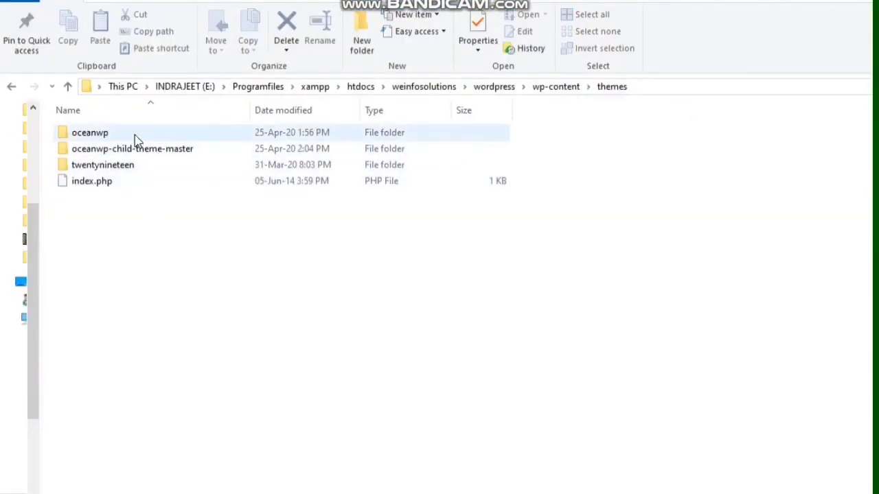
left_click(137, 155)
double_click(137, 155)
left_click(64, 88)
left_click(65, 87)
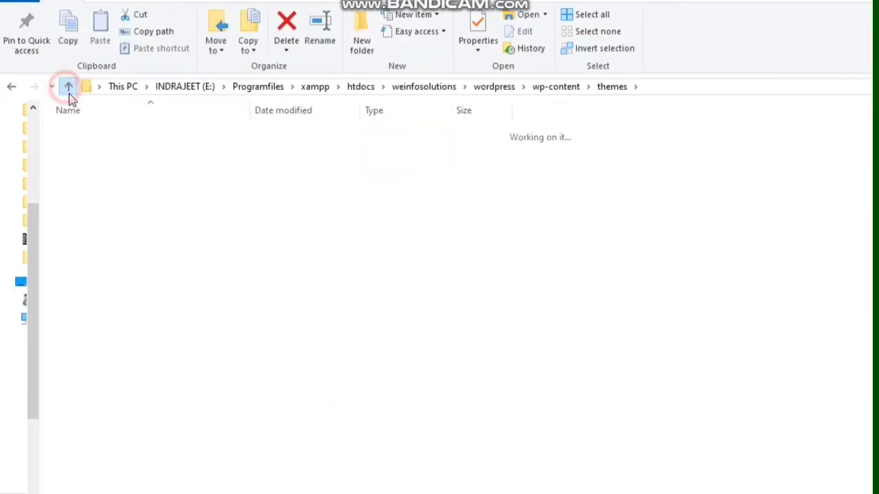
double_click(105, 134)
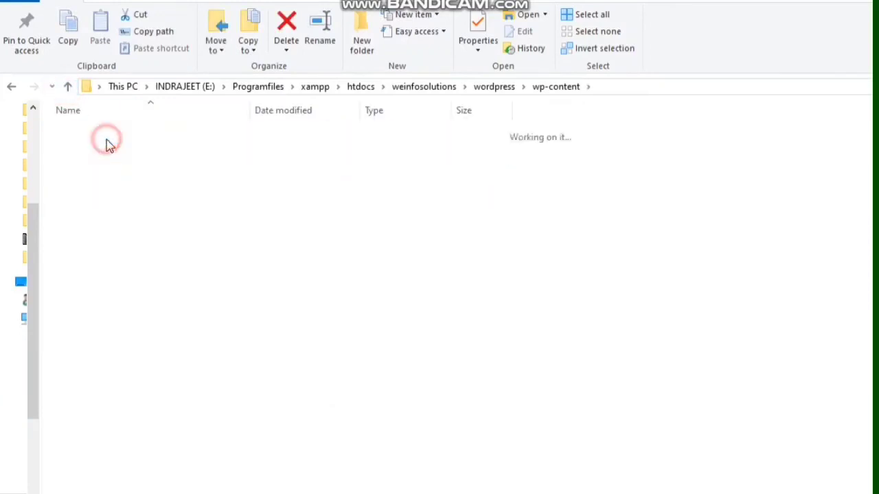
left_click(112, 148)
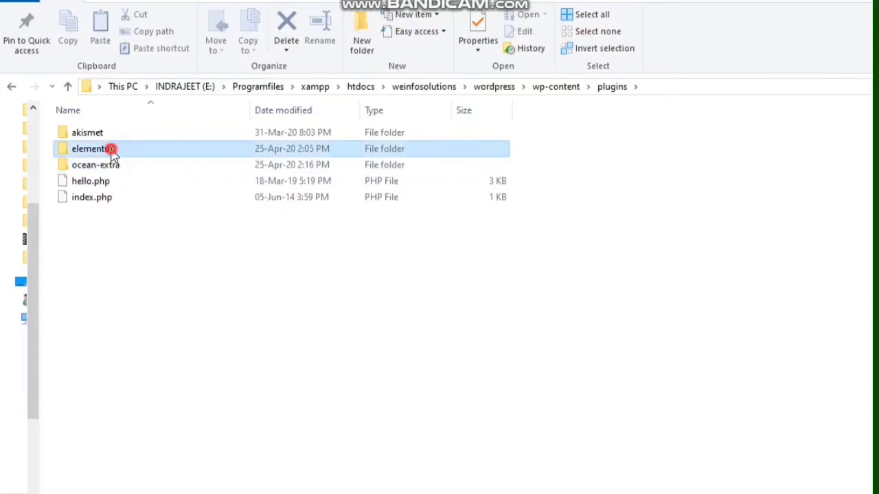
left_click(112, 165)
key("alt+Tab")
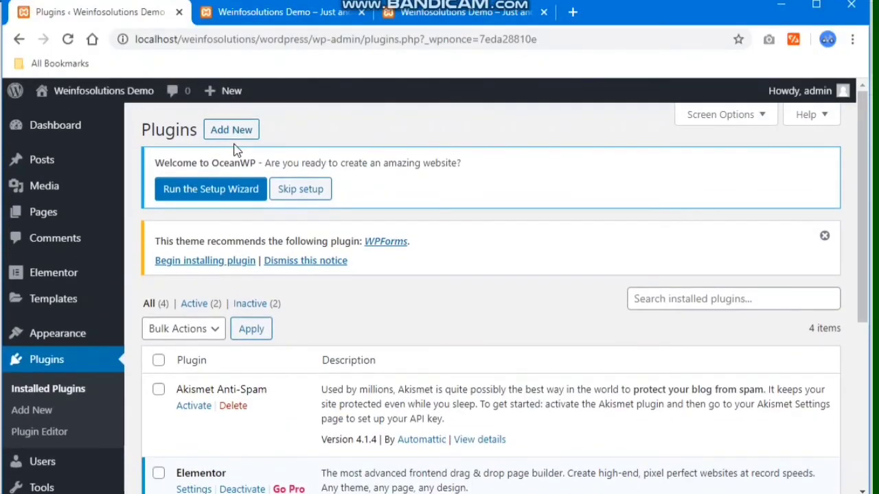
- Search Add Plugins for 'contact form' and pick out the WPForms plugin in the results
left_click(234, 129)
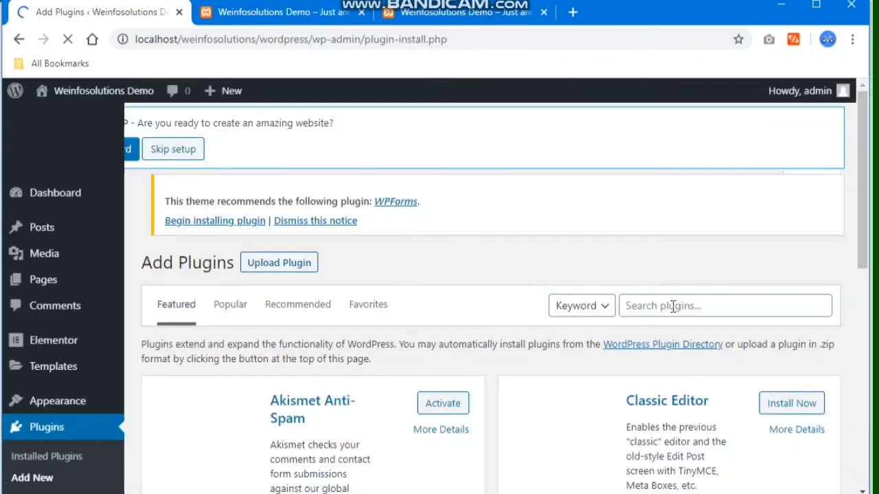
left_click(673, 306)
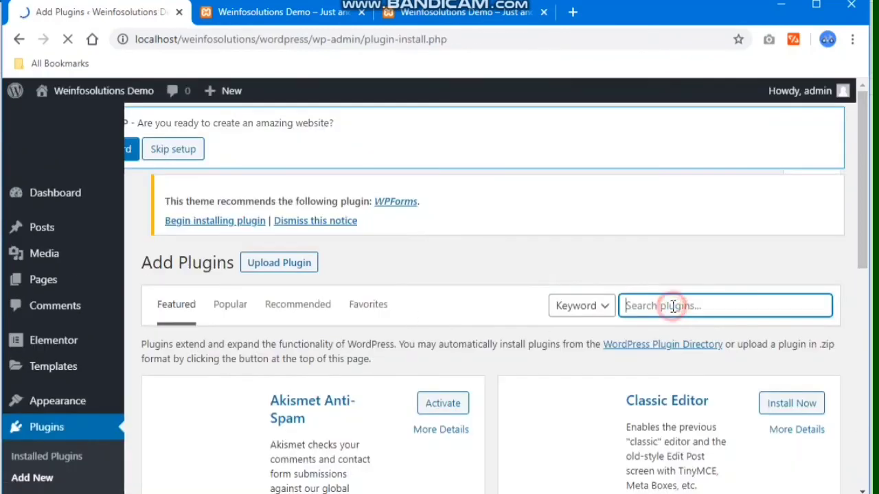
type("contact")
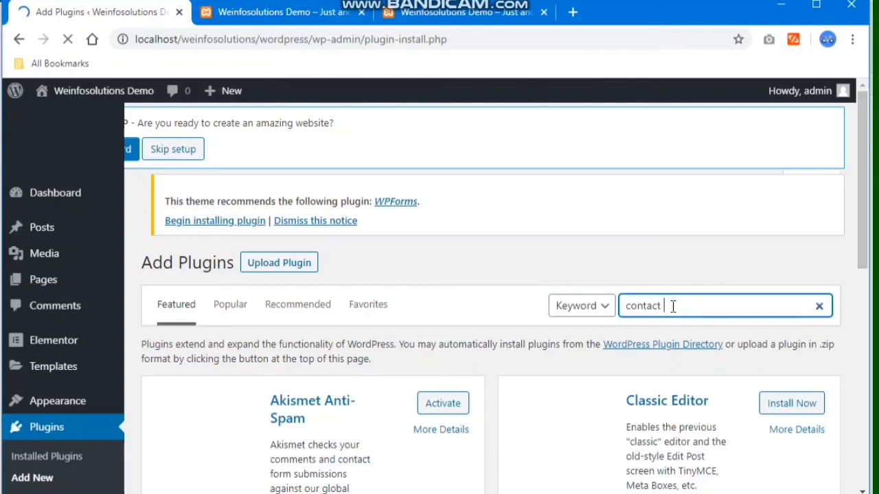
type(" form 7")
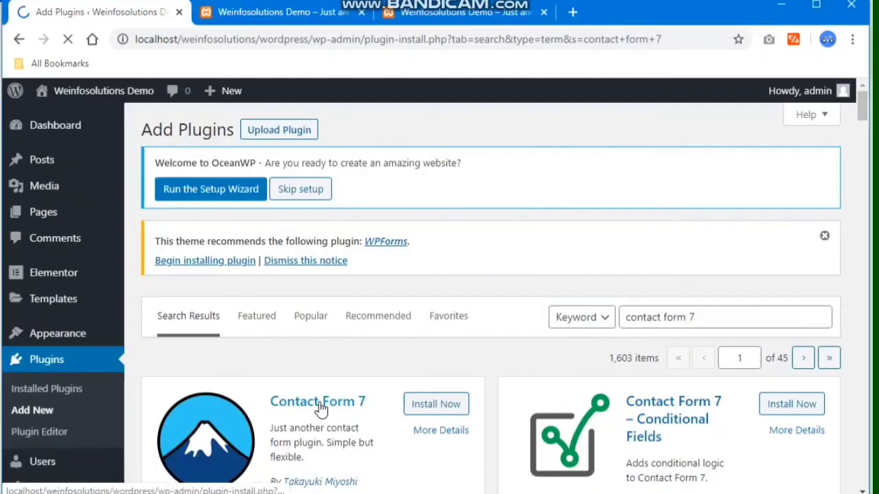
scroll(323, 412, "down", 1)
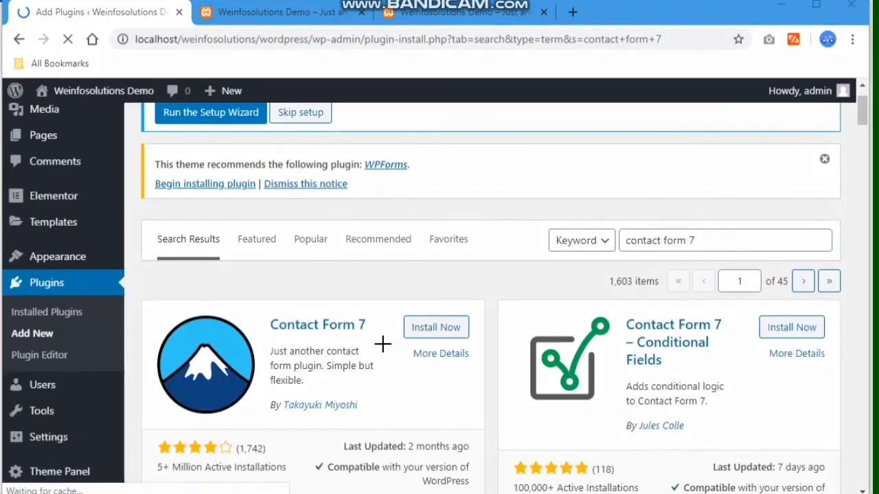
left_click_drag(402, 308, 481, 346)
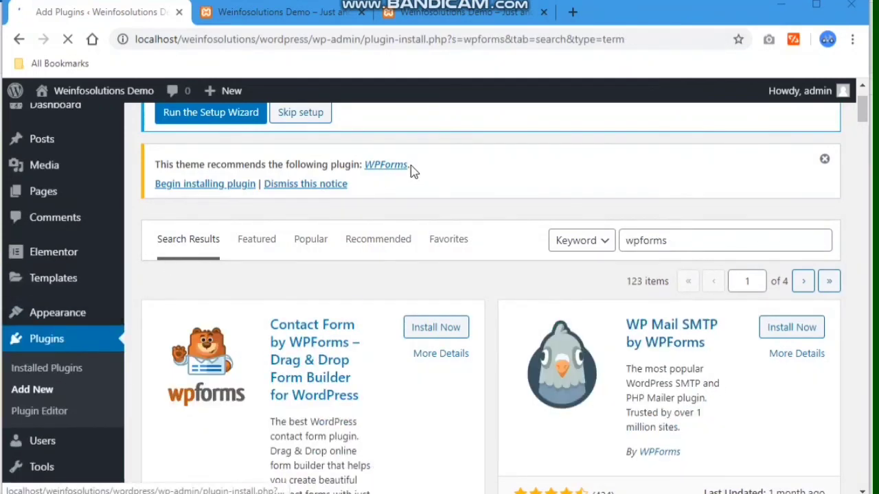
left_click_drag(412, 170, 365, 165)
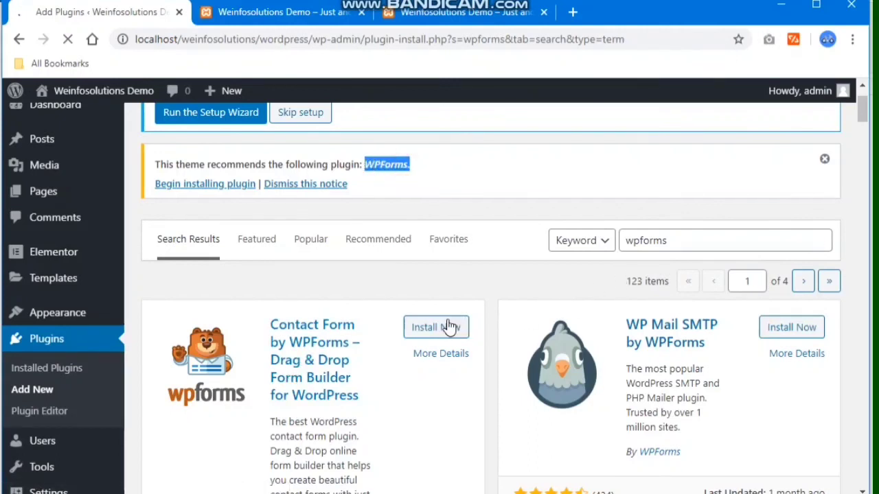
scroll(421, 309, "up", 1)
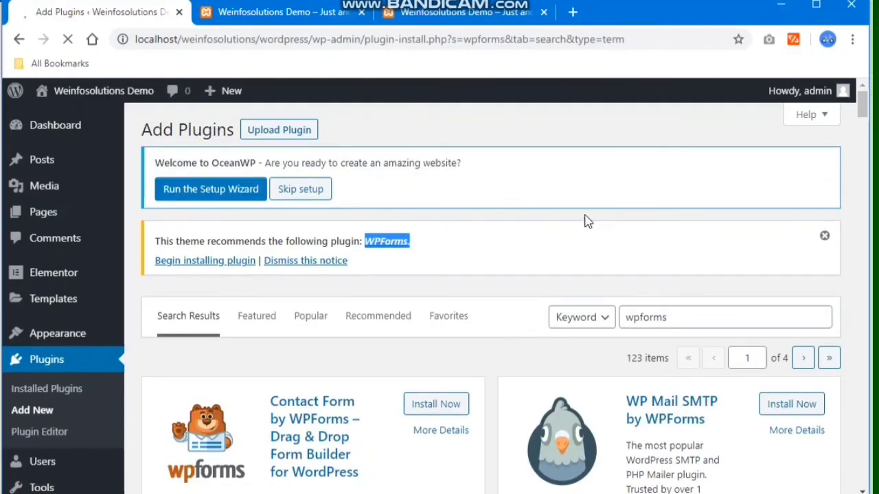
scroll(337, 276, "down", 10)
- Reload the front-end site tab, then return to the admin tab and head to the Dashboard
left_click(251, 12)
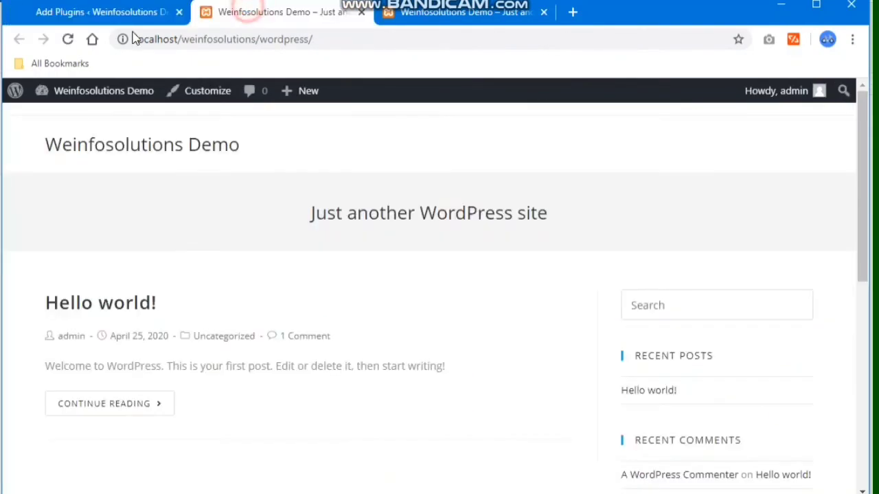
left_click(68, 39)
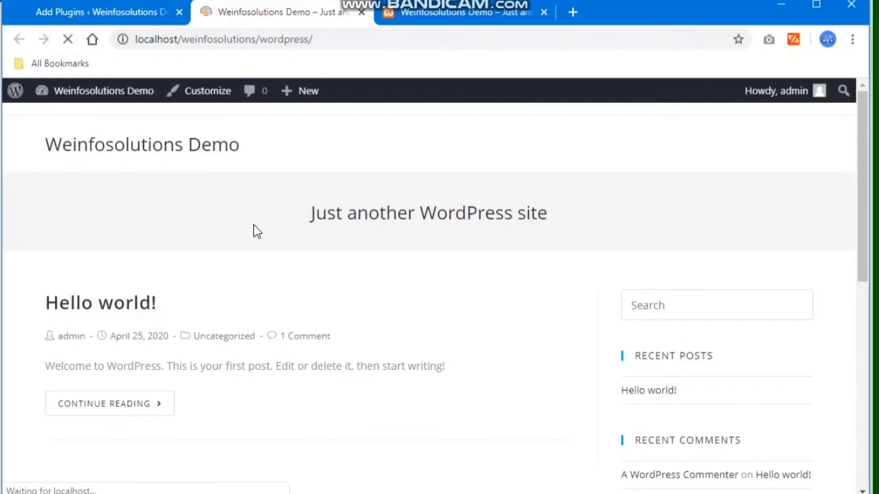
left_click(99, 13)
scroll(92, 300, "up", 5)
mouse_move(58, 140)
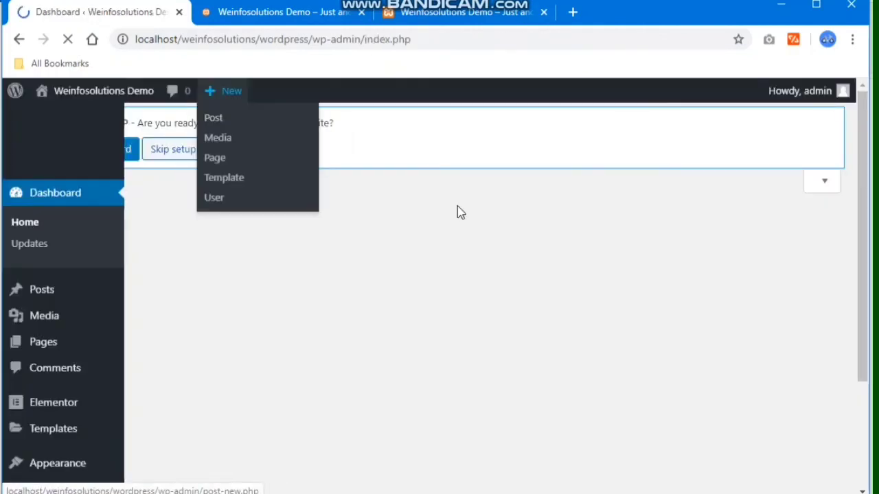
scroll(126, 295, "down", 2)
scroll(59, 325, "up", 1)
scroll(49, 433, "down", 1)
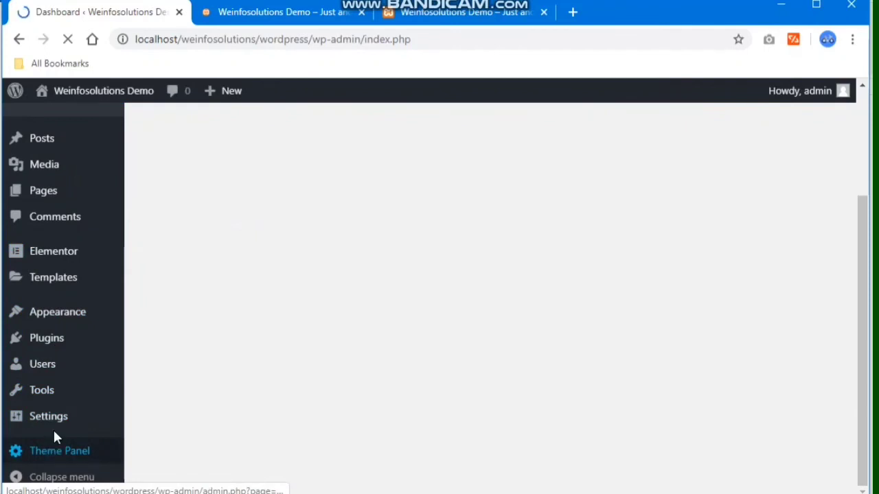
- Skip the OceanWP Theme Panel opt-in, review its Customizer Sections, then go to General Settings
left_click(59, 452)
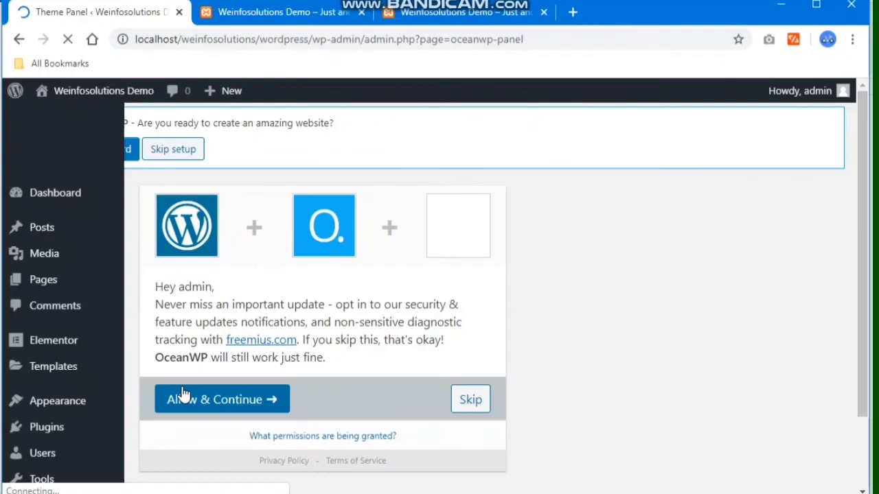
left_click(471, 400)
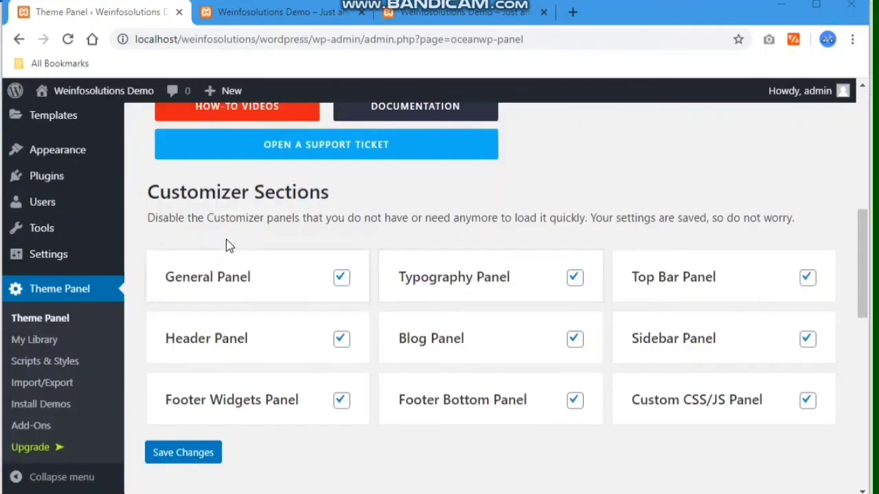
scroll(68, 446, "down", 3)
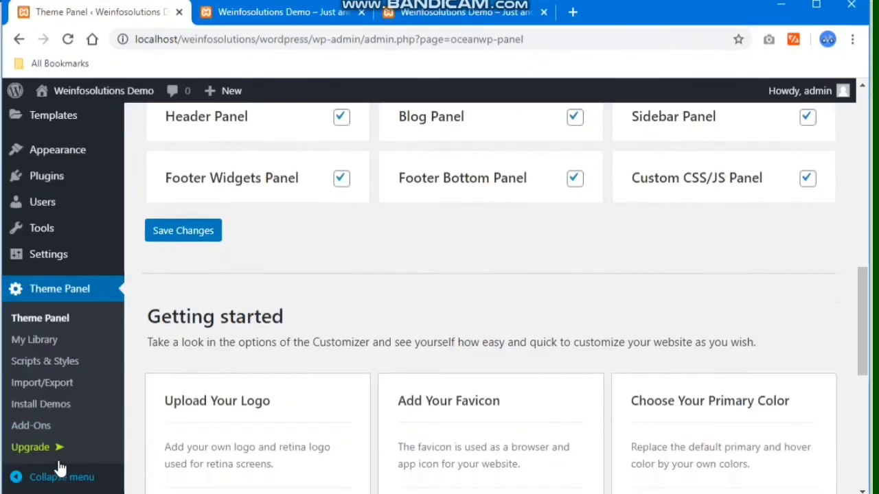
scroll(62, 445, "up", 3)
left_click(60, 441)
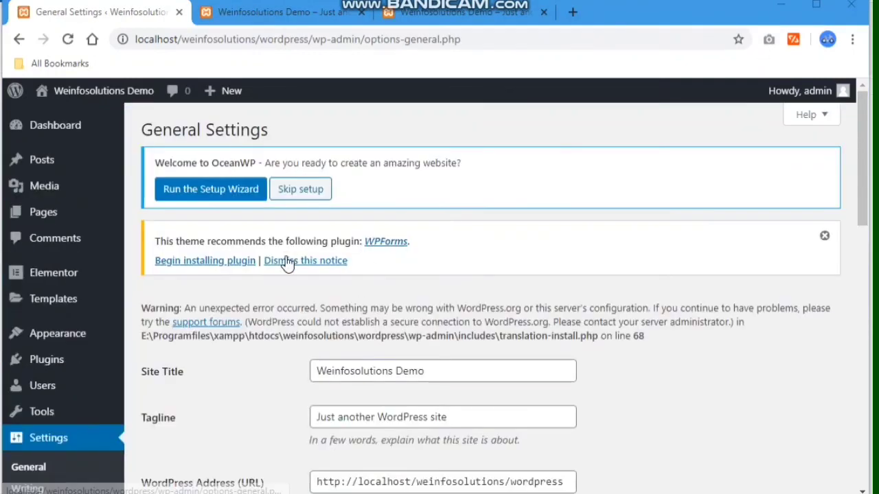
- Dismiss the WPForms notice and review the UTC+0 timezone, g:i a time format and Monday week start
left_click(287, 261)
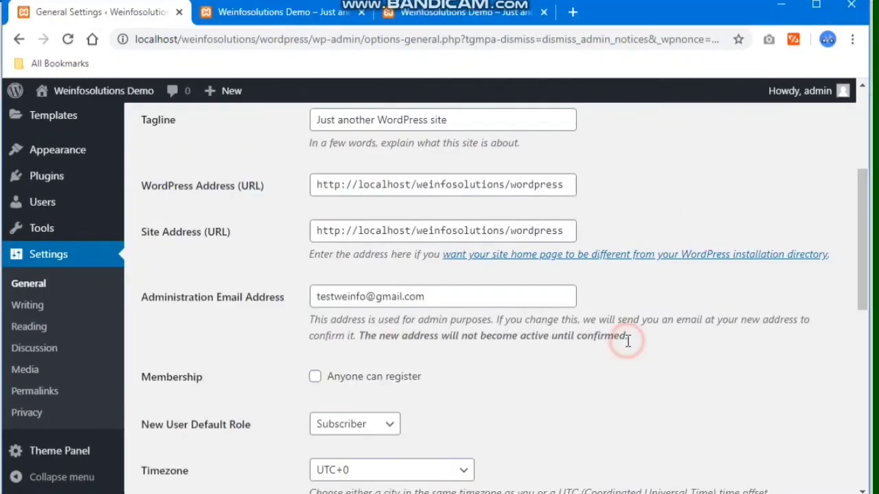
scroll(626, 340, "down", 8)
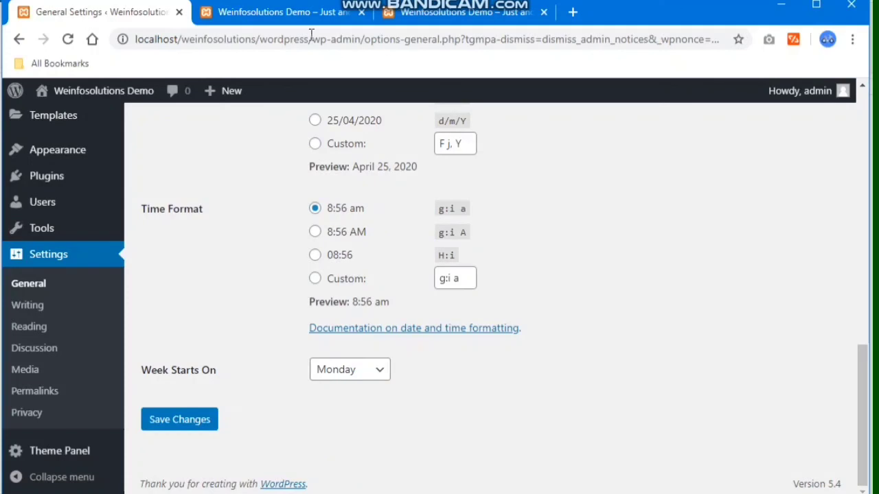
- Reload the site's front page, then log out of the WordPress admin
left_click(281, 14)
left_click(67, 41)
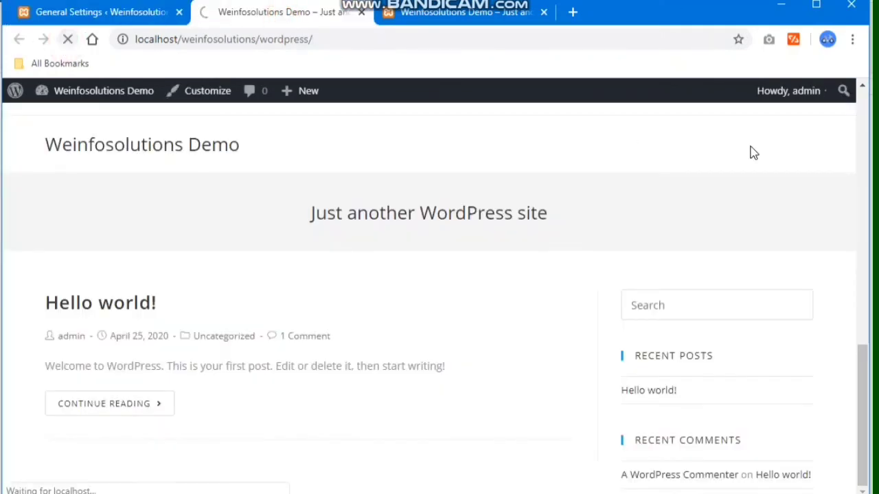
left_click(114, 14)
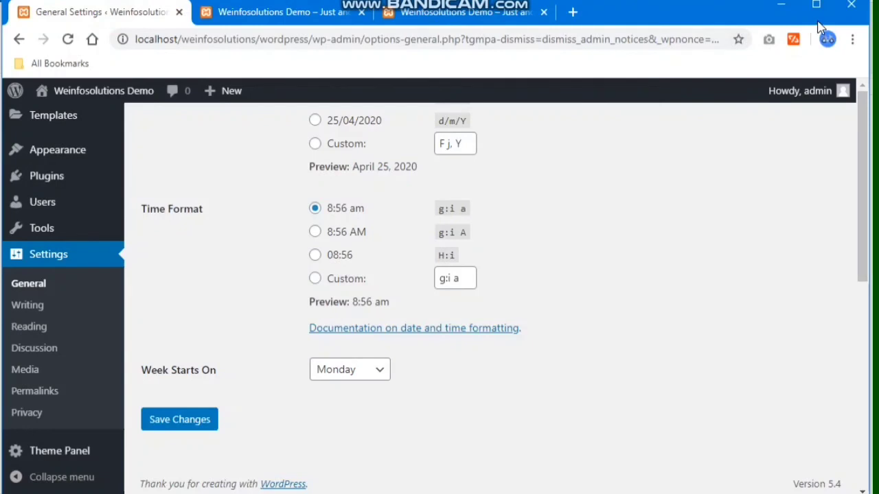
mouse_move(808, 92)
left_click(755, 169)
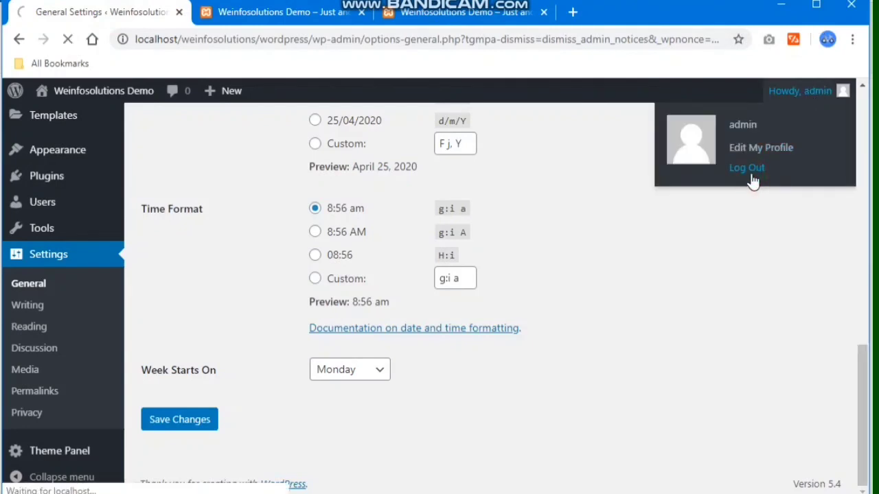